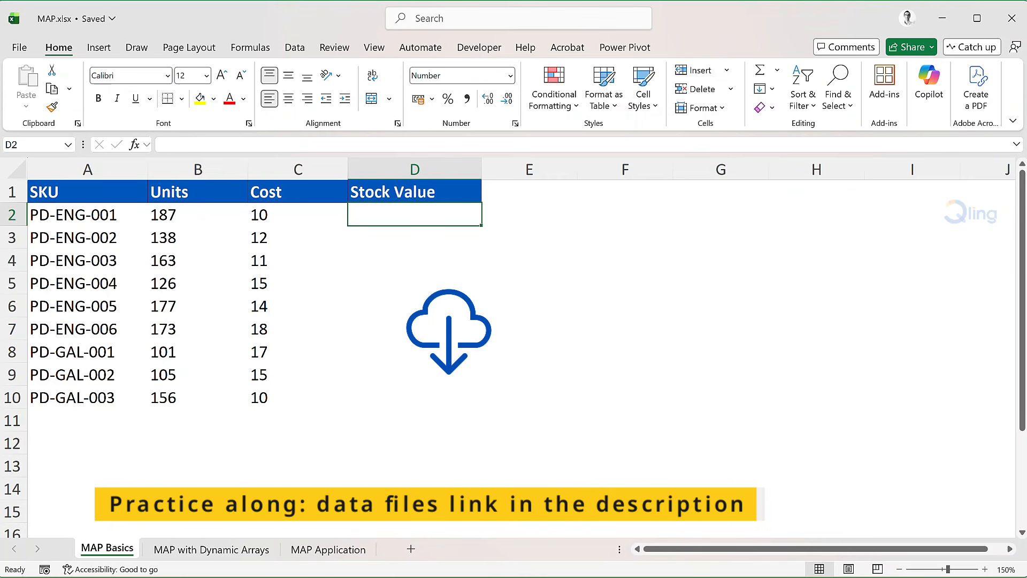
Step: In Stock Value cell D2, start a MAP formula using Units B2:B10 and Cost C2:C10 as the arrays
text(=)
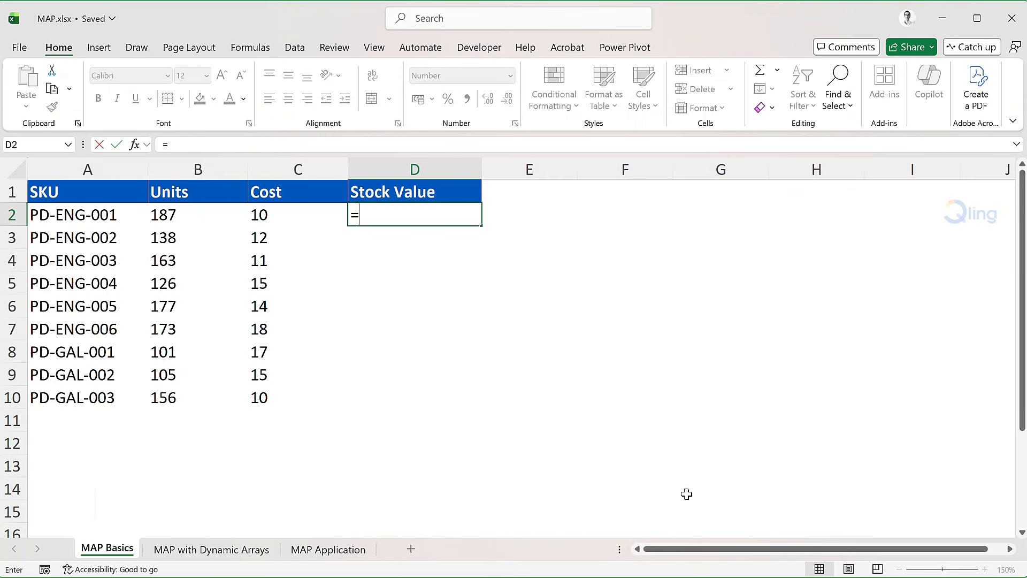
text(MAP()
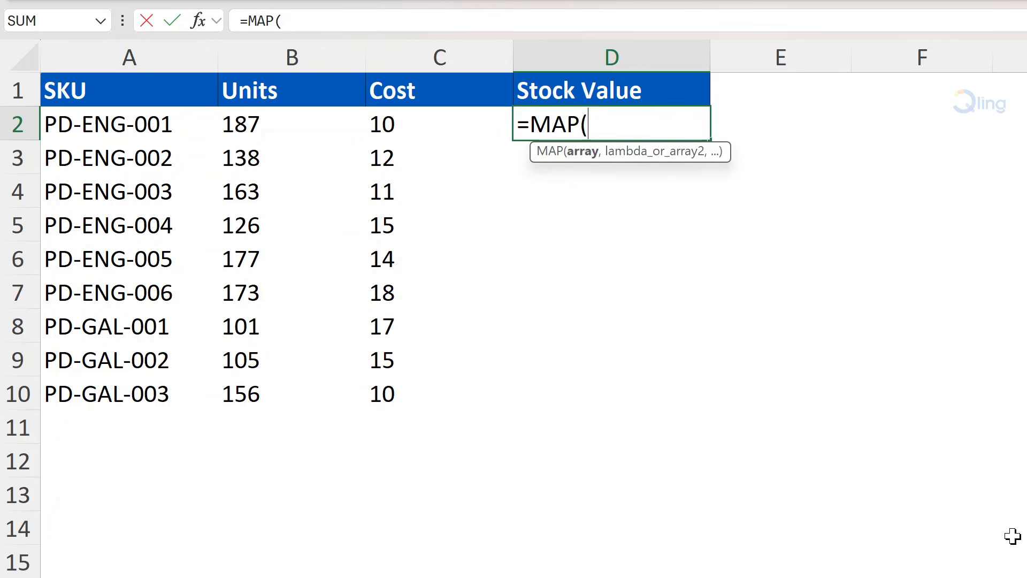
click(259, 119)
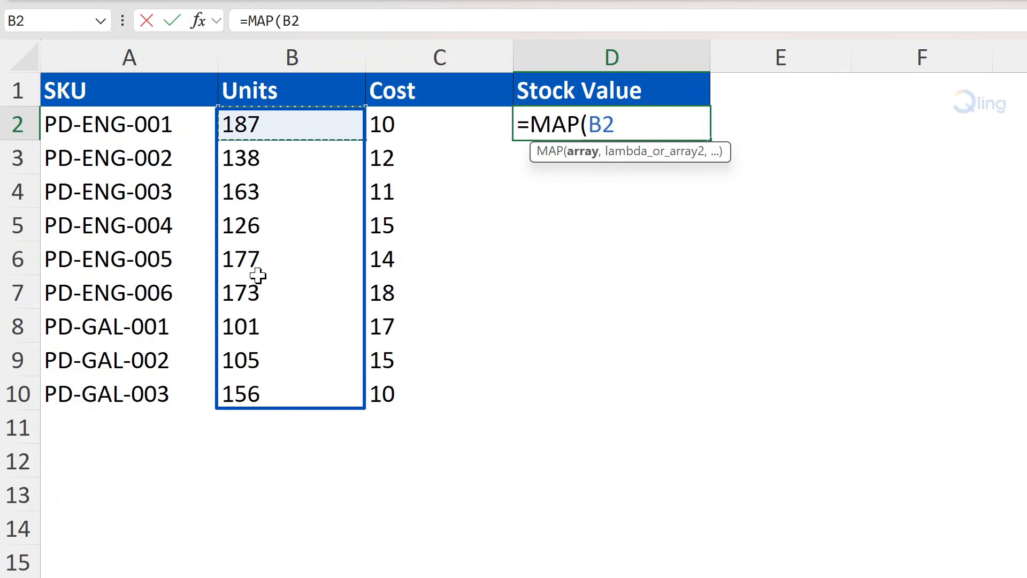
drag(258, 276, 254, 385)
text(,)
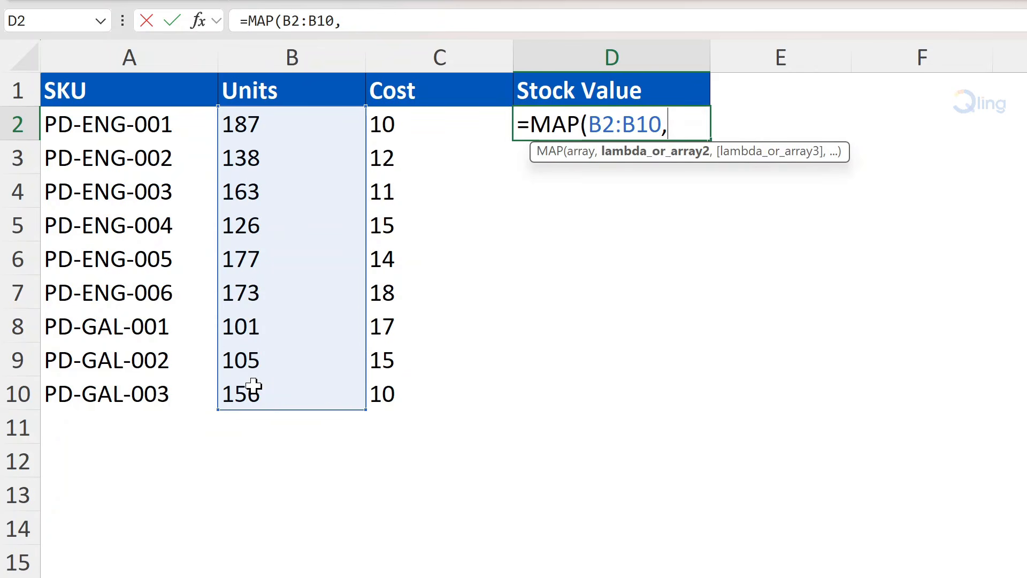
click(449, 126)
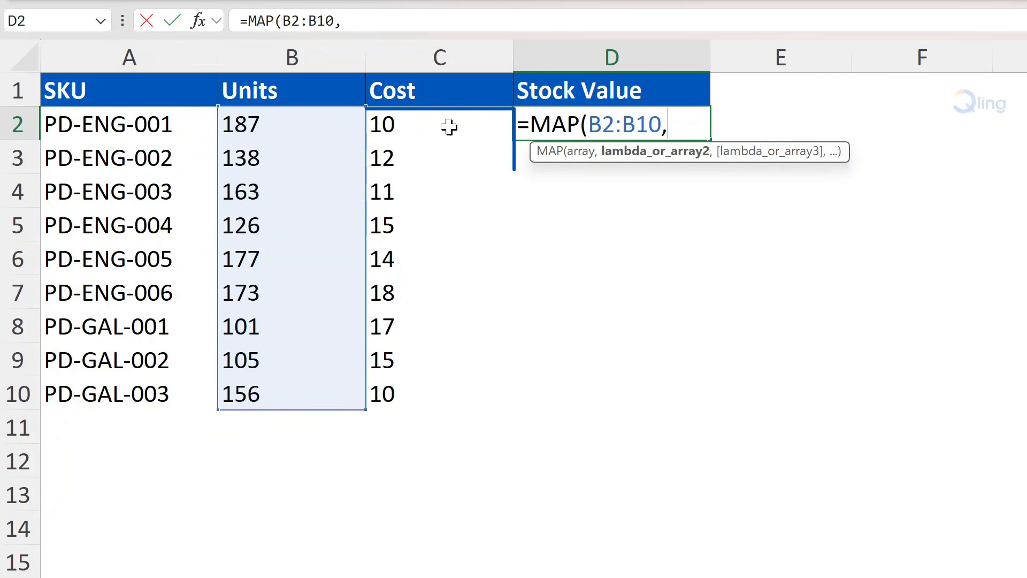
drag(449, 126, 438, 384)
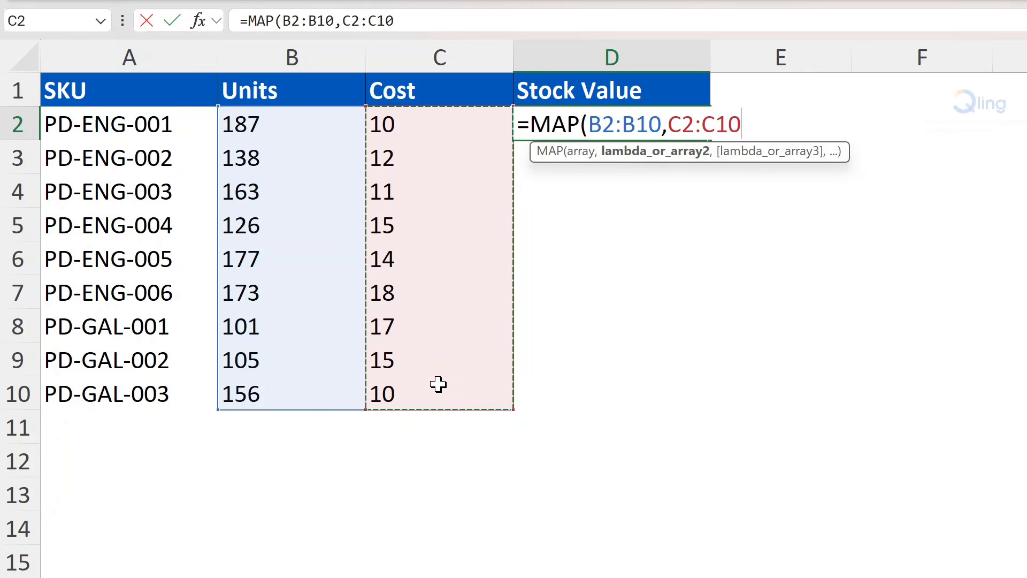
Step: Complete the formula with LAMBDA(units,cost,units*cost), close both functions and enter it
text(,LAMB)
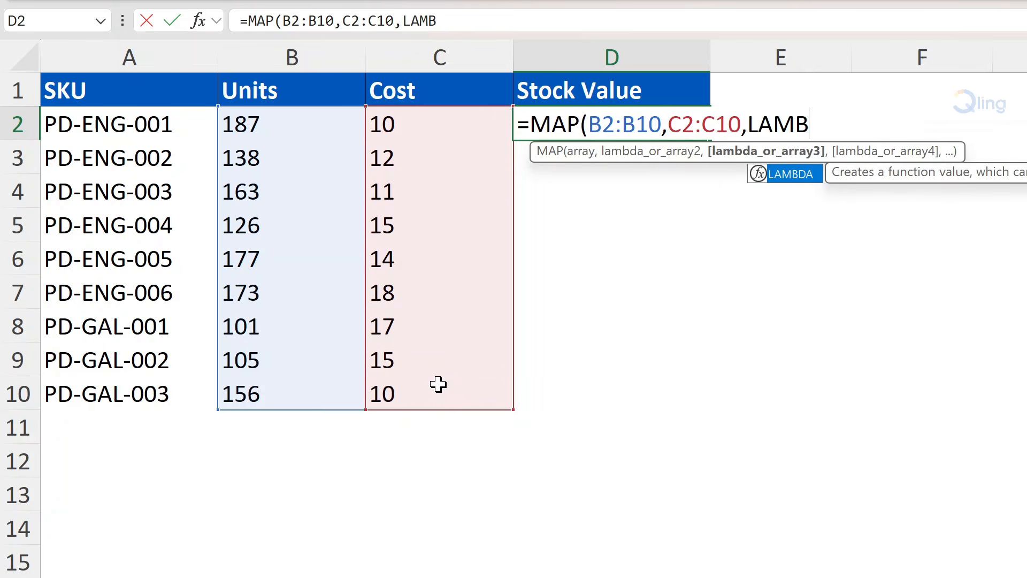
text(DA()
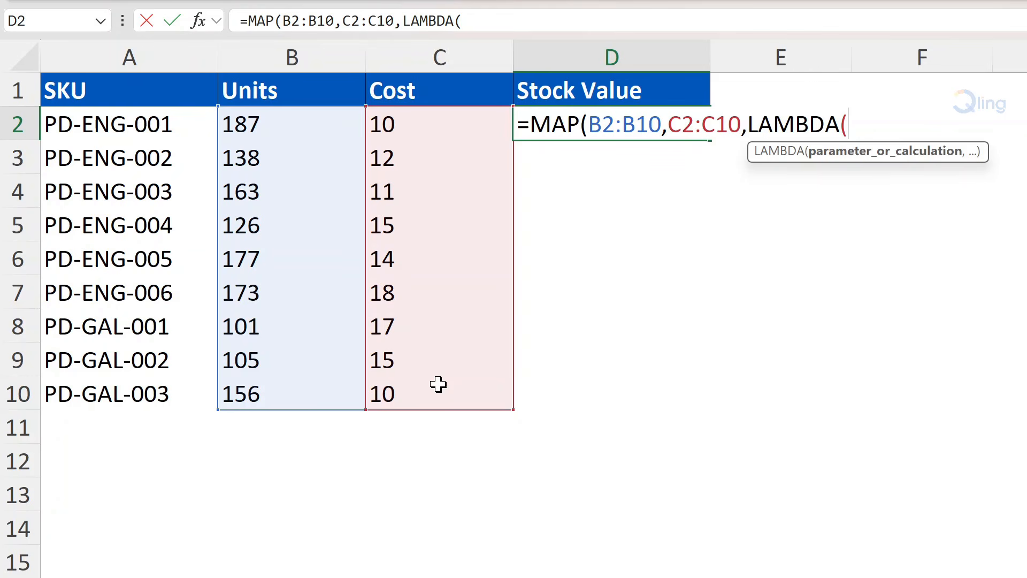
text(units,)
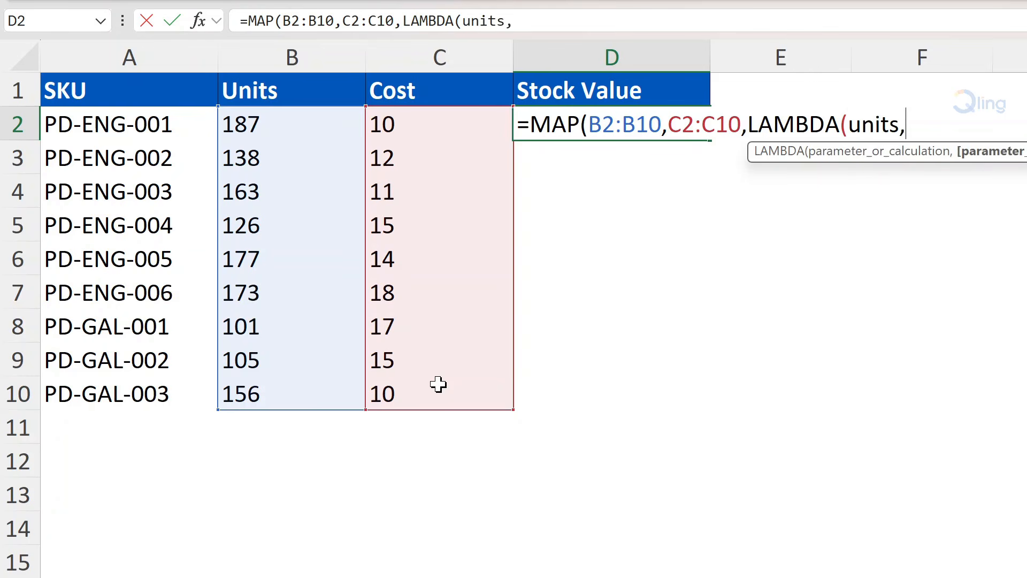
text(cost,)
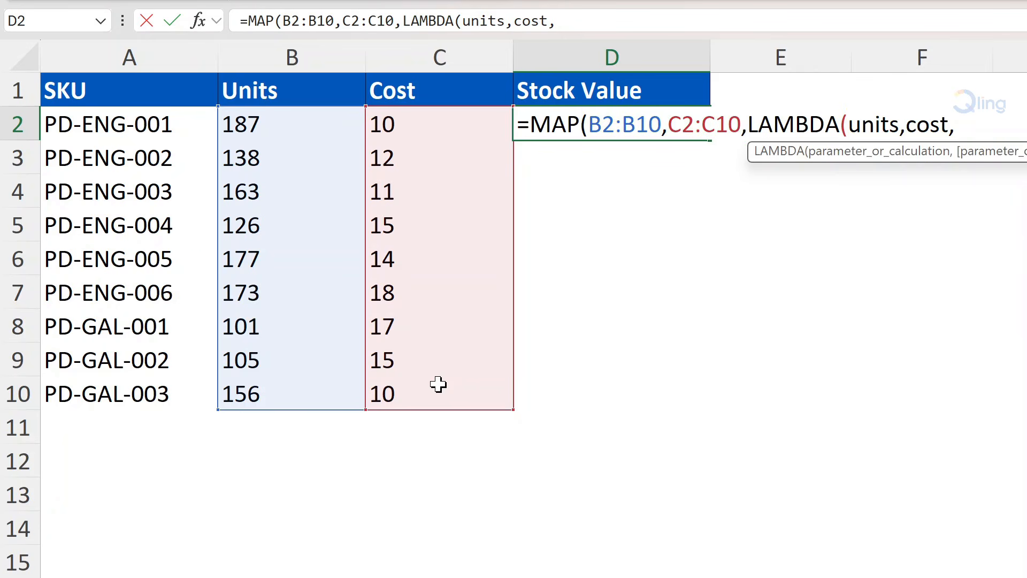
text(units)
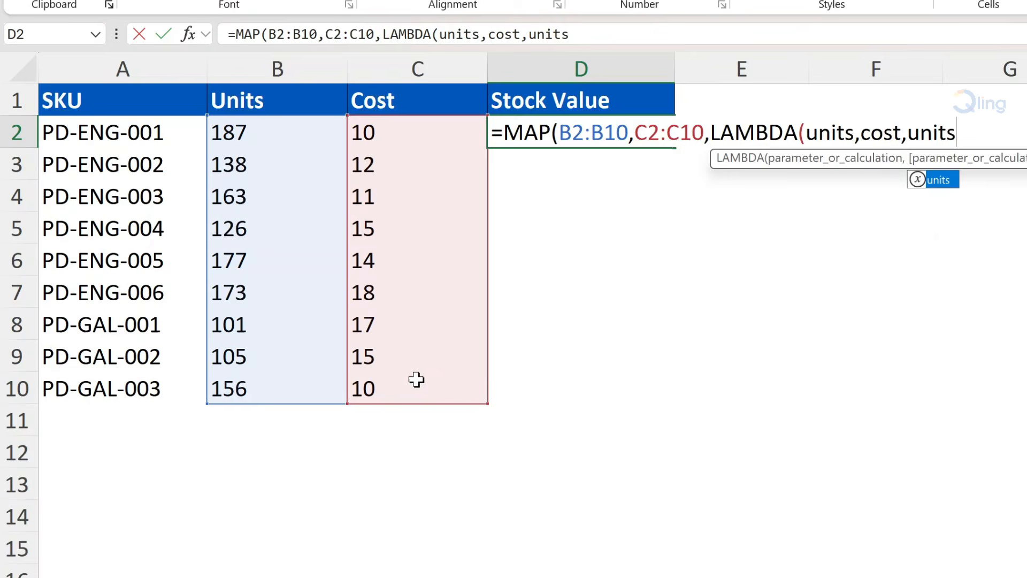
text(*cost)
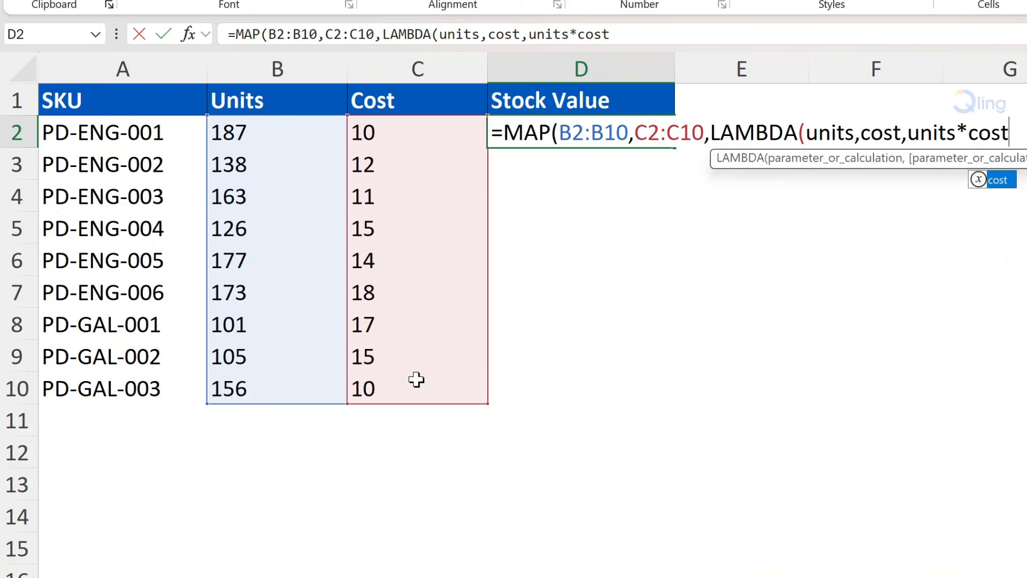
text()))
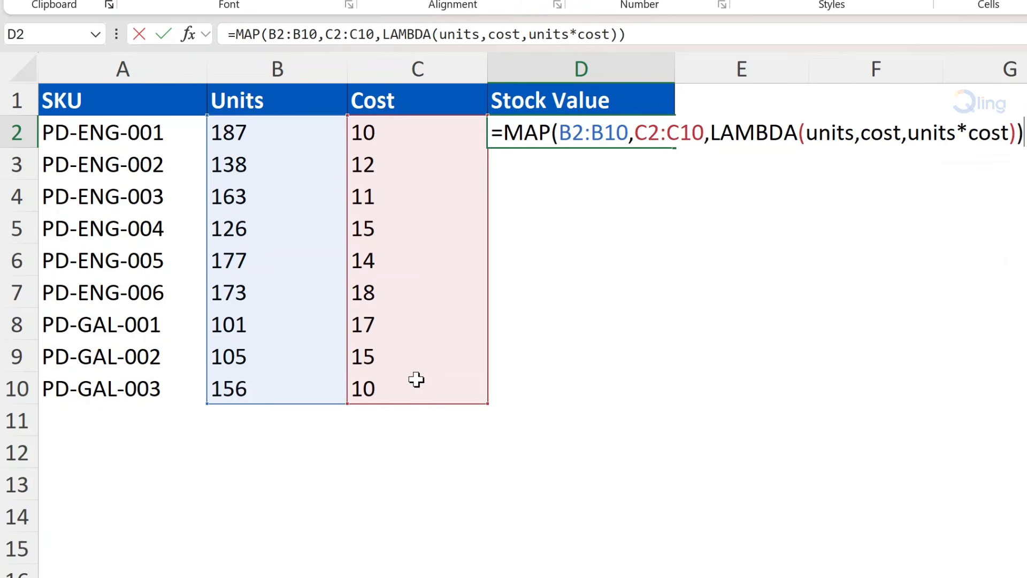
key(Return)
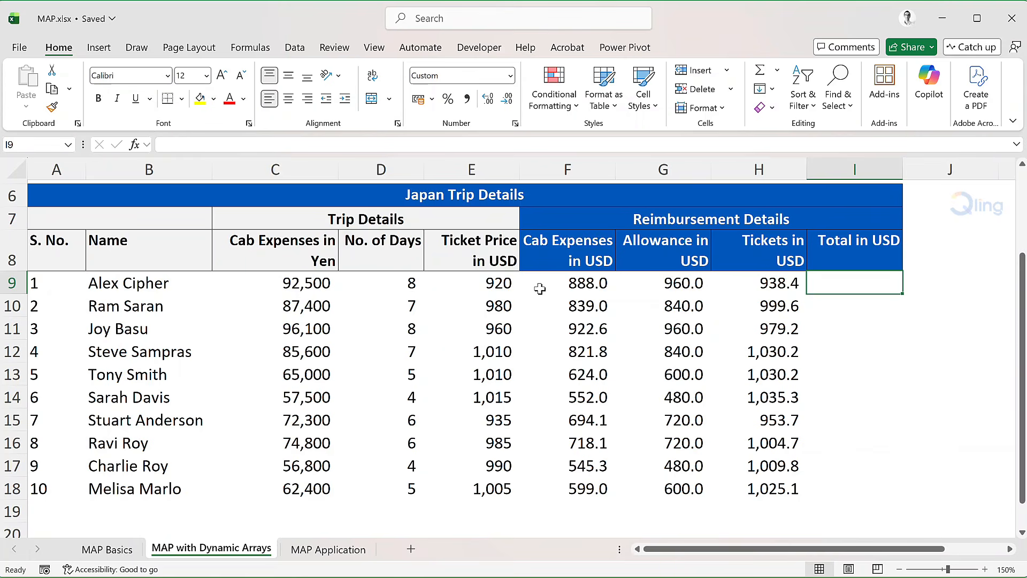
Step: Inspect the spilled formulas in the Cab Expenses, Allowance and Tickets in USD columns on the dynamic arrays sheet
click(558, 286)
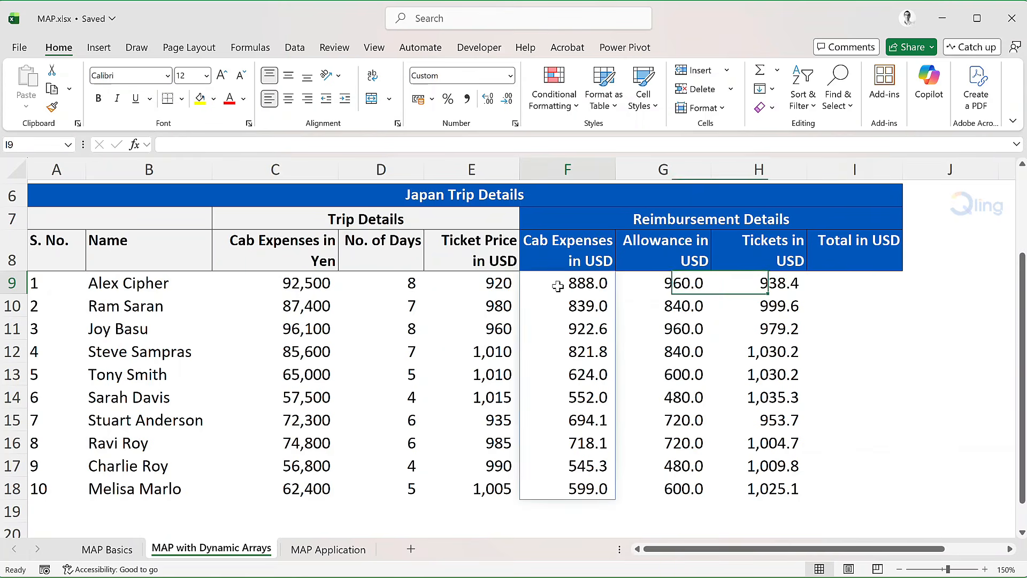
click(656, 282)
click(756, 281)
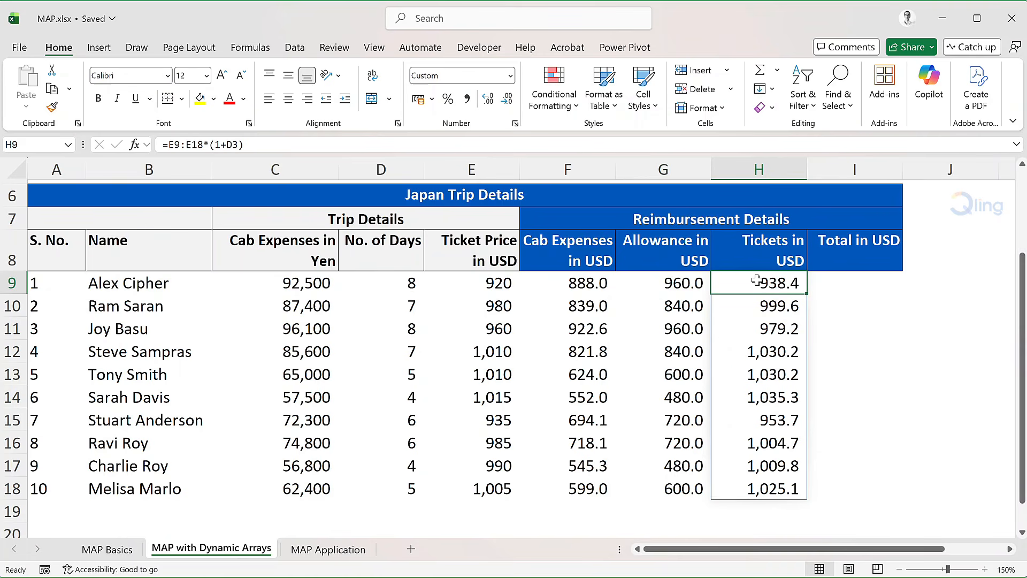
Step: Enter =SUM(F9#,G9#,H9#) in Total in USD cell I9, then clear that cell again
key(Right)
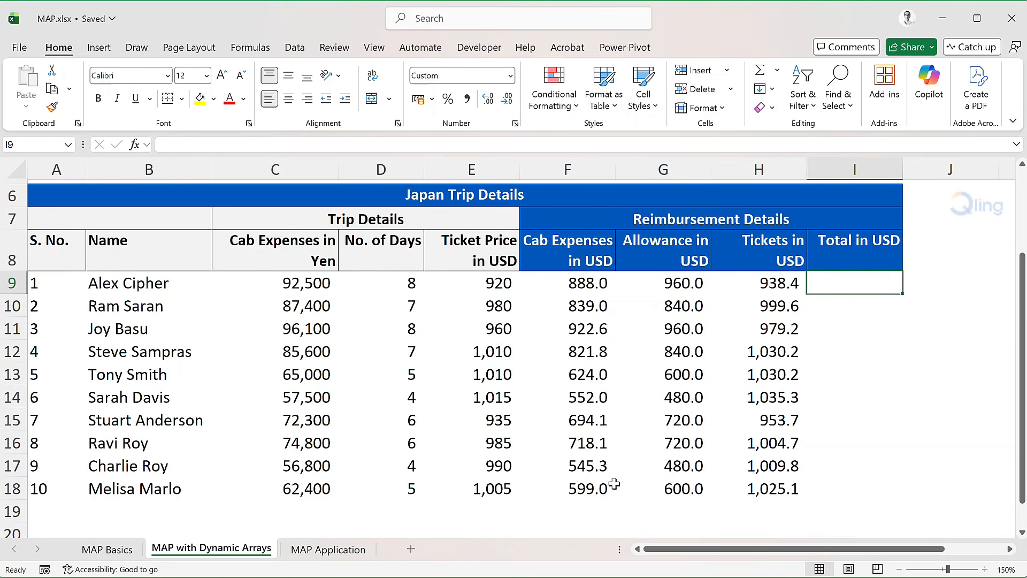
text(=SUM()
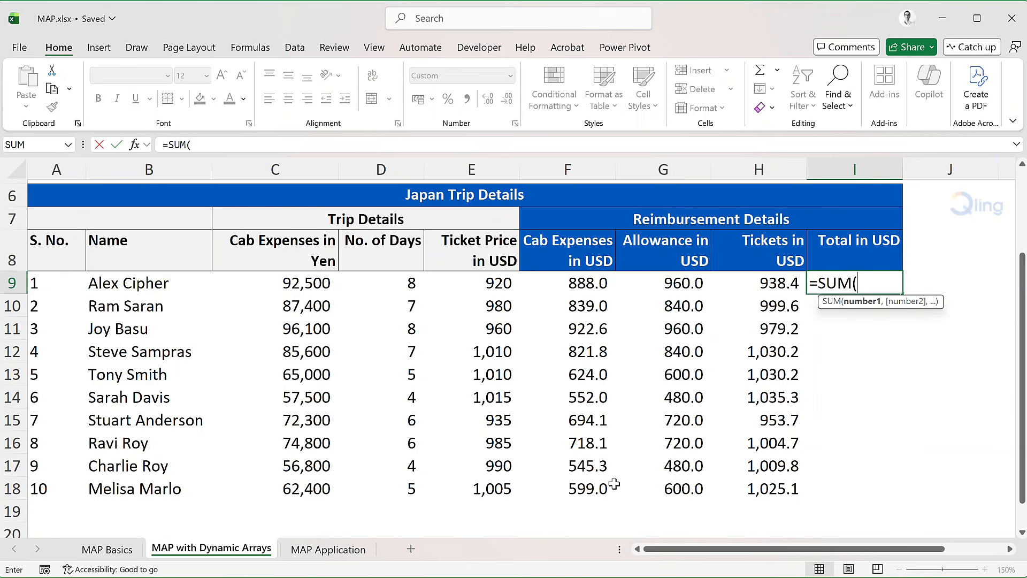
text(F9)
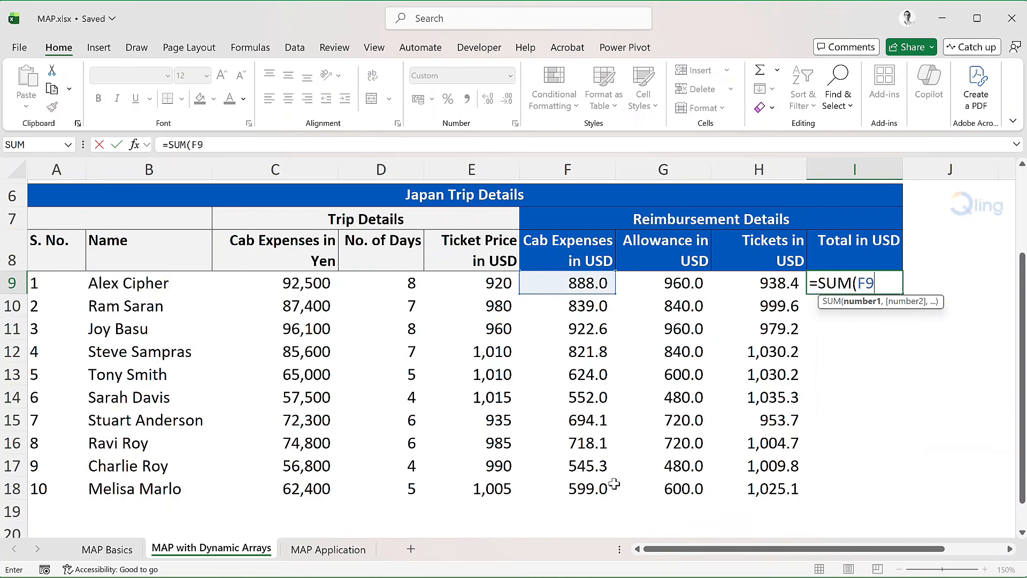
text(#,G)
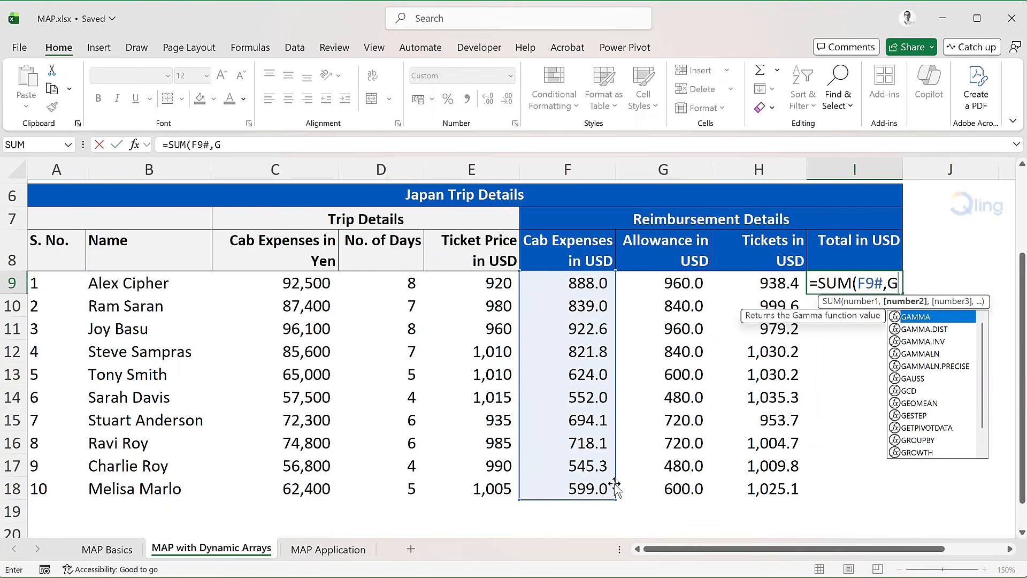
text(9#,H)
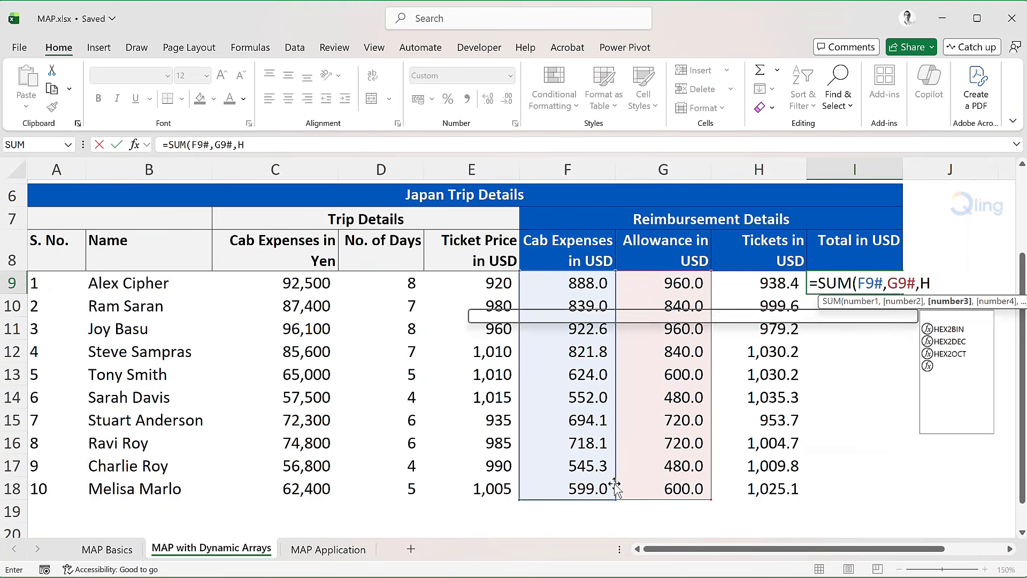
text(9#)
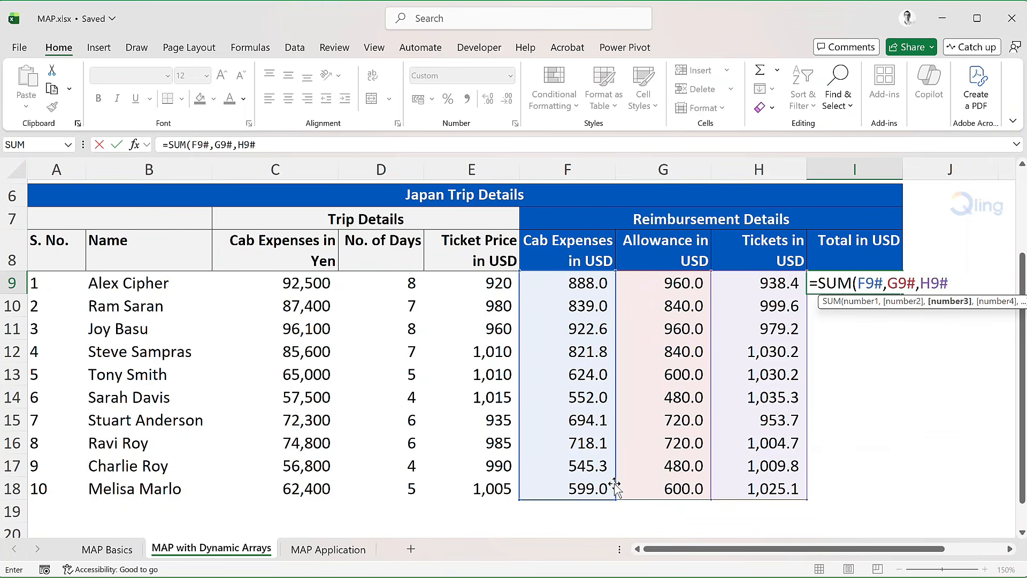
key(Return)
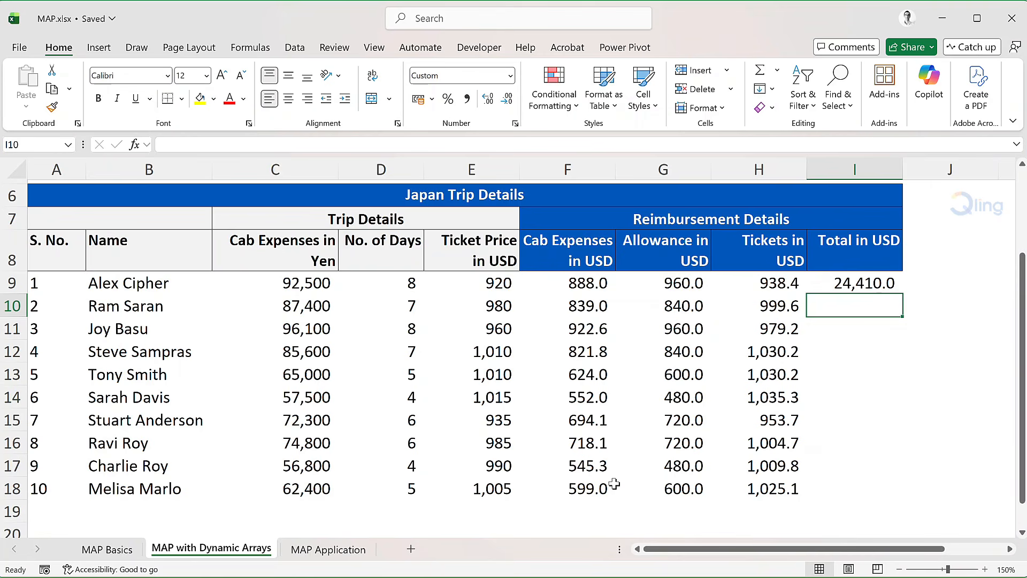
key(Up)
key(Delete)
Step: In I9, start a MAP formula over the spilled ranges F9#, G9#, H9# followed by LAMBDA(
text(=M)
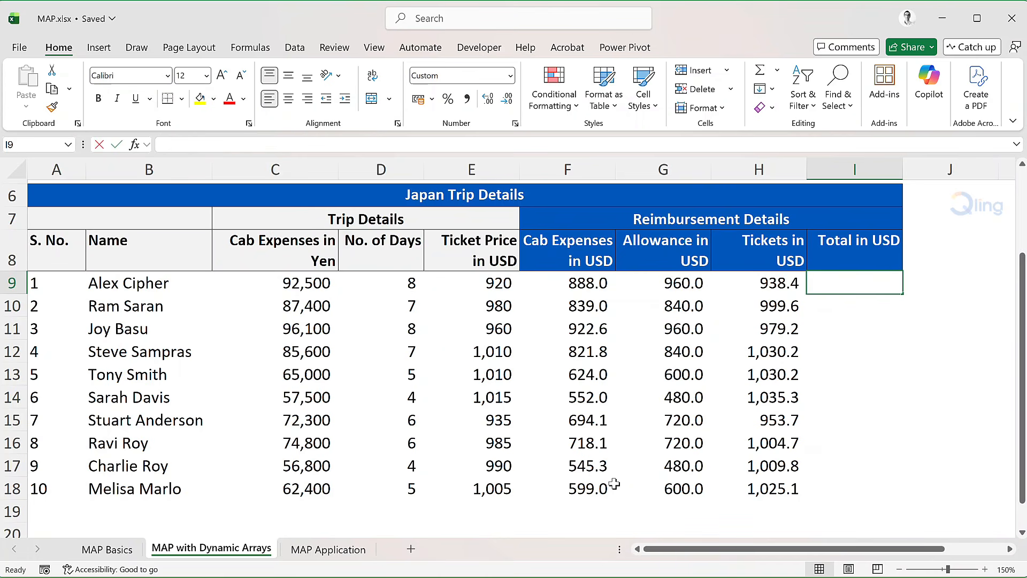
text(AP()
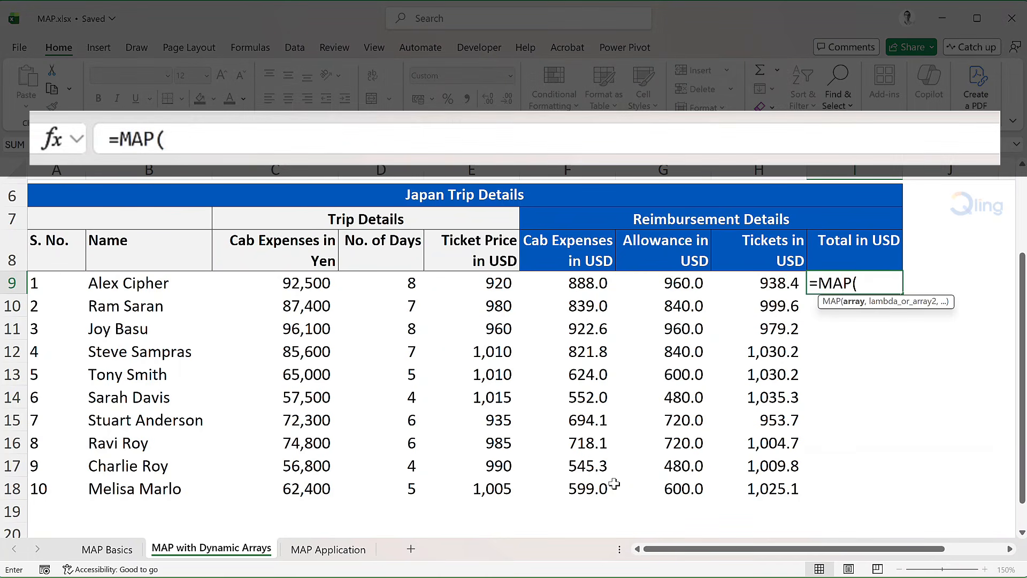
text(F)
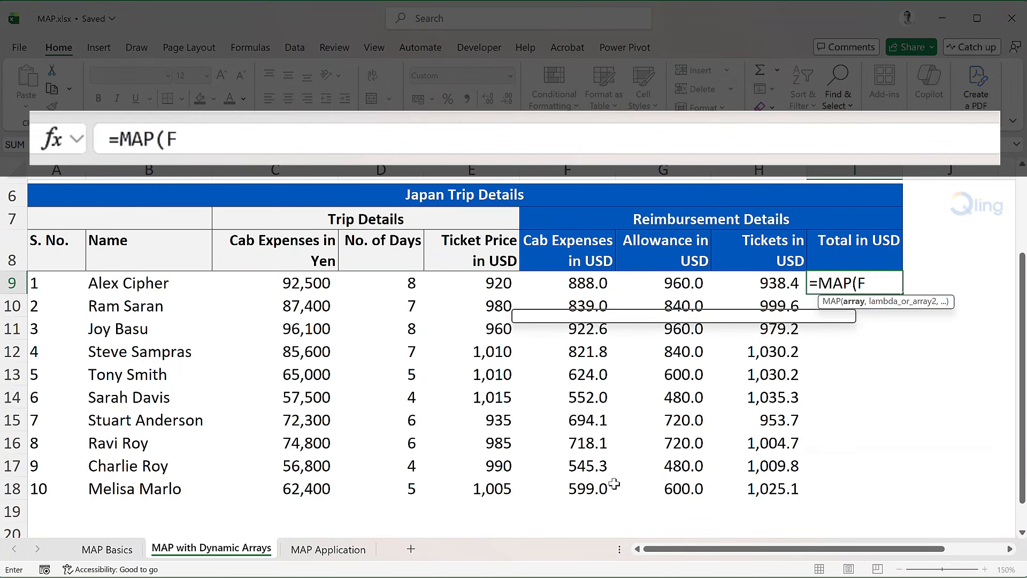
text(9#,G9)
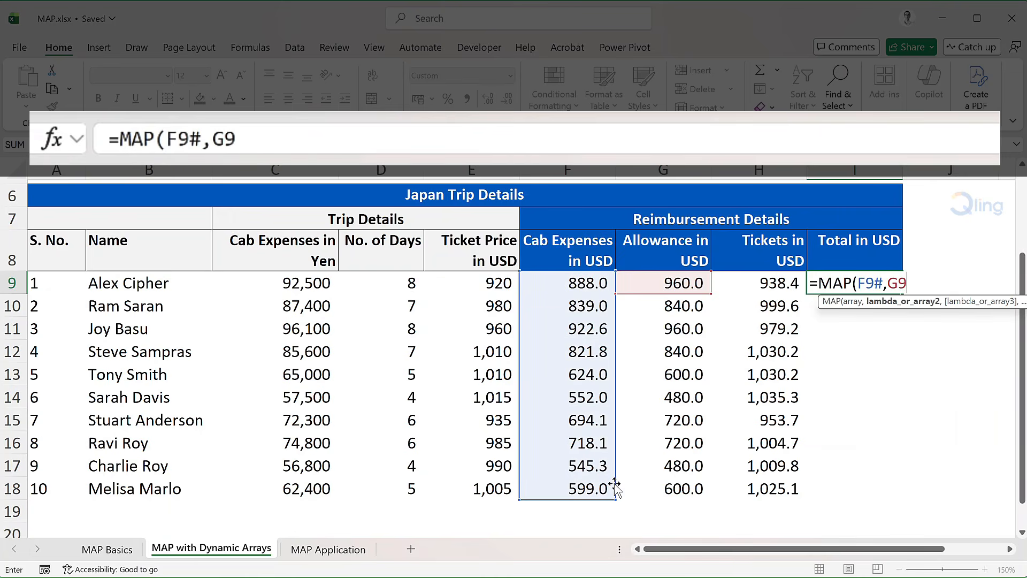
text(#,H9#,L)
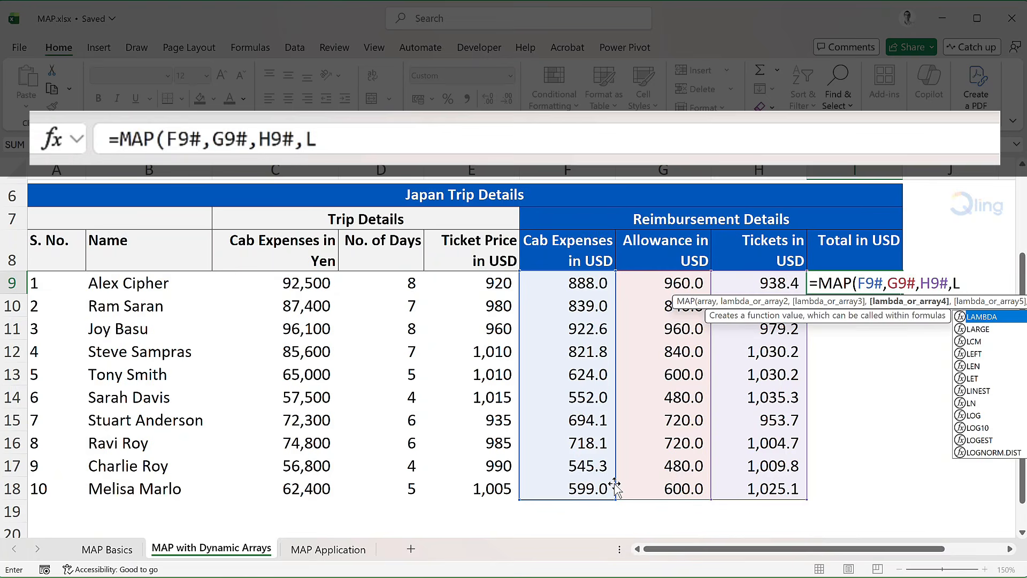
text(AMBDA()
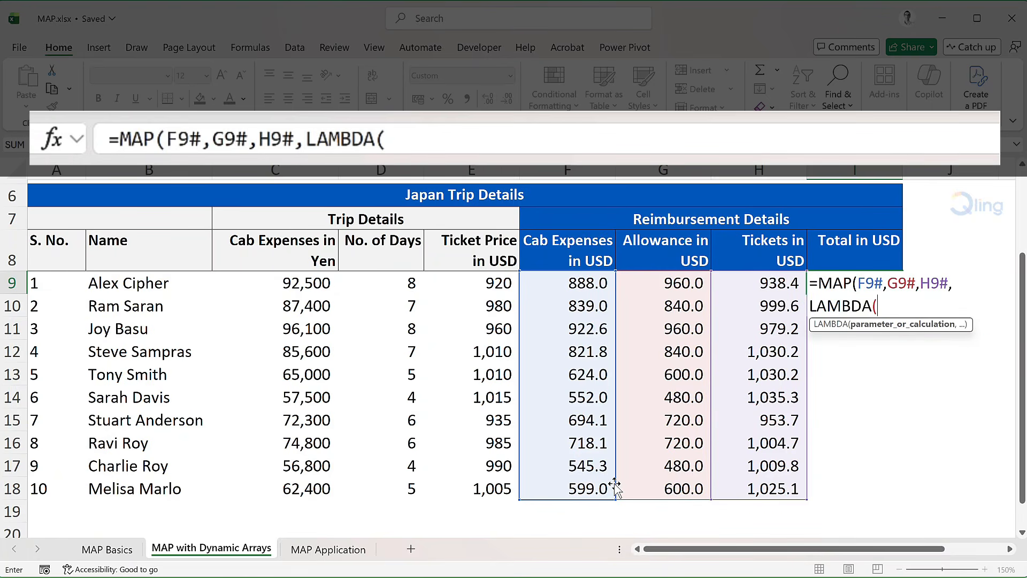
text(cab,allowance)
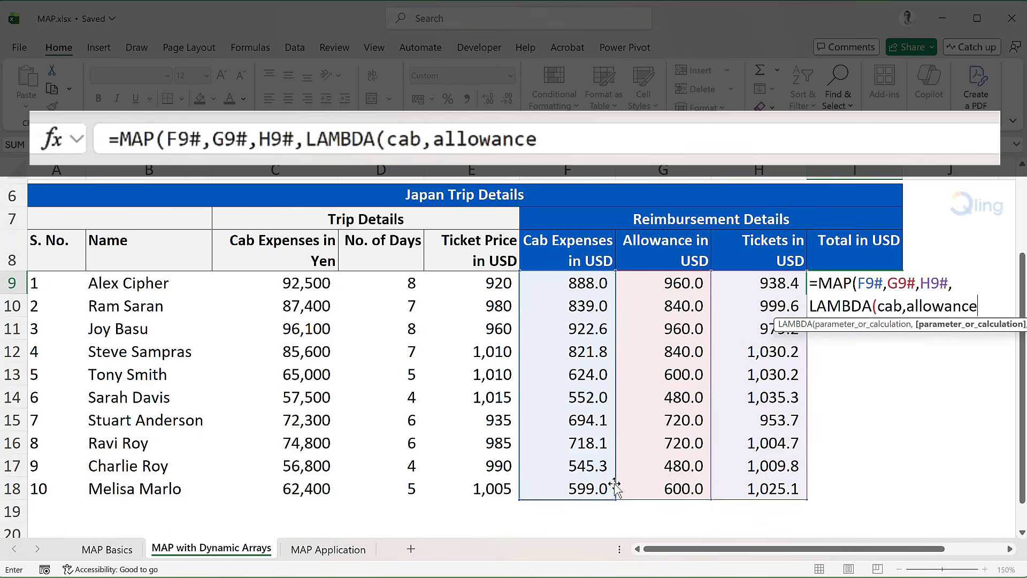
text(,tickets)
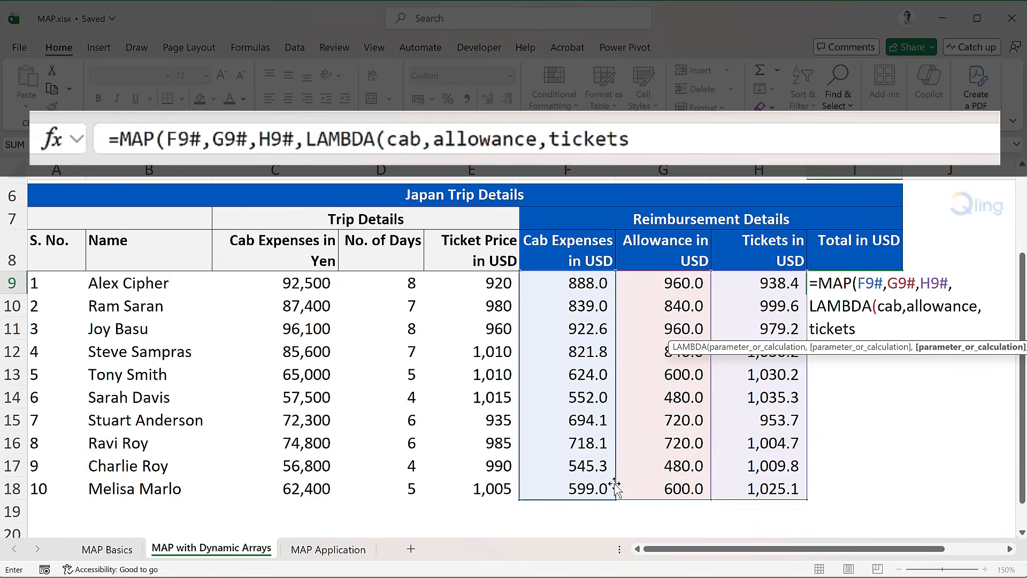
text(,SUM)
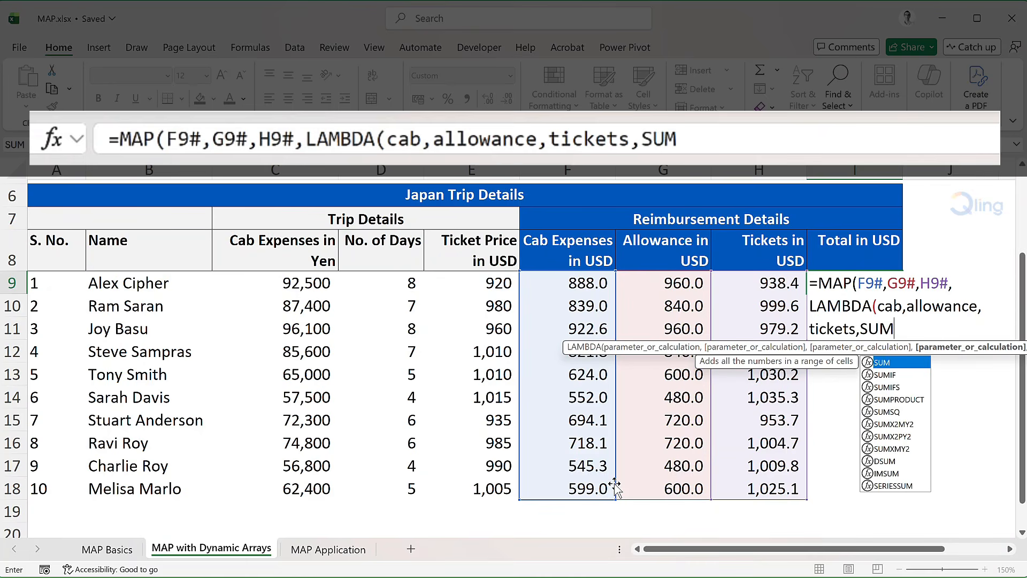
text((cab,allowance,)
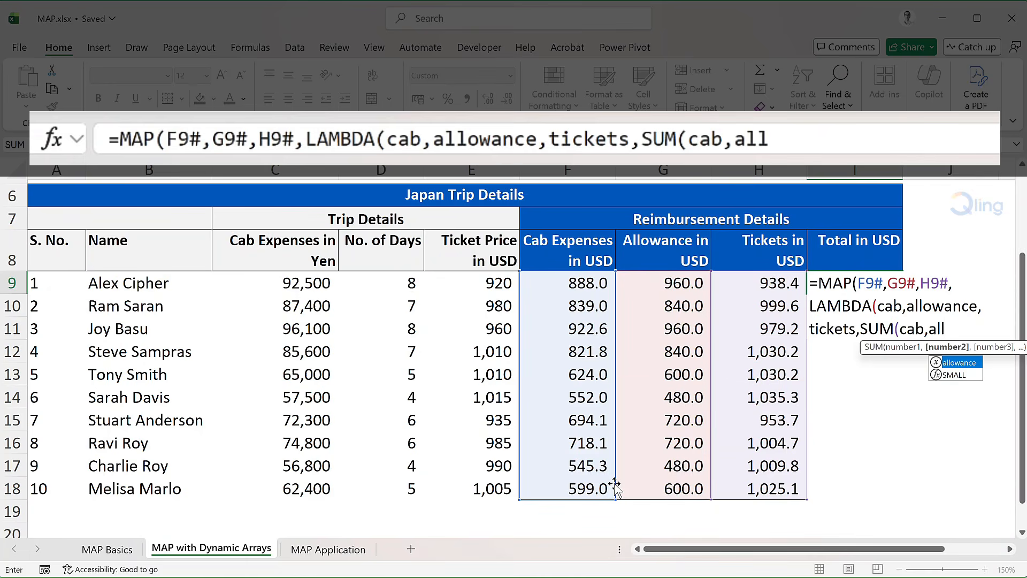
text(tickets)
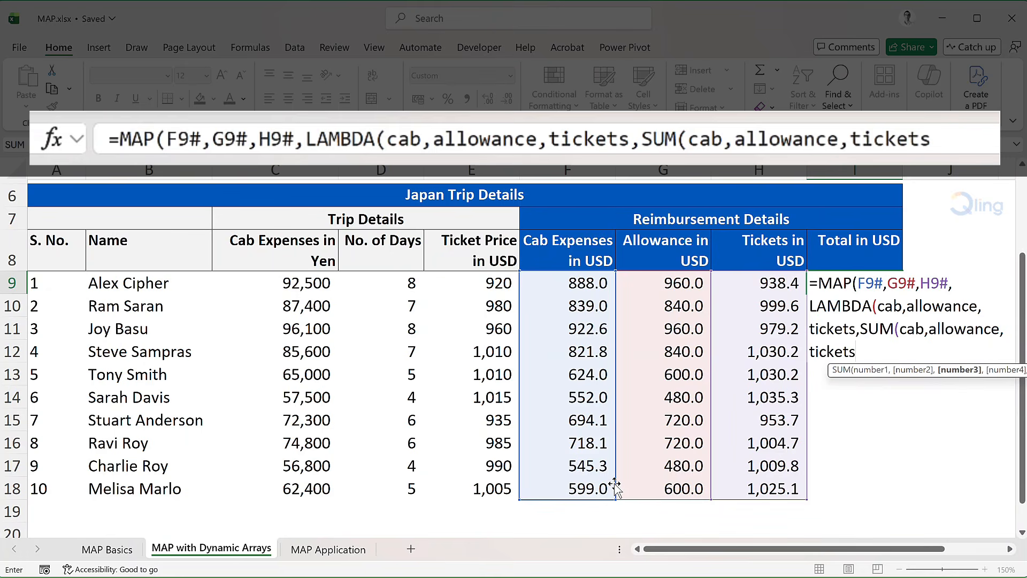
text()))
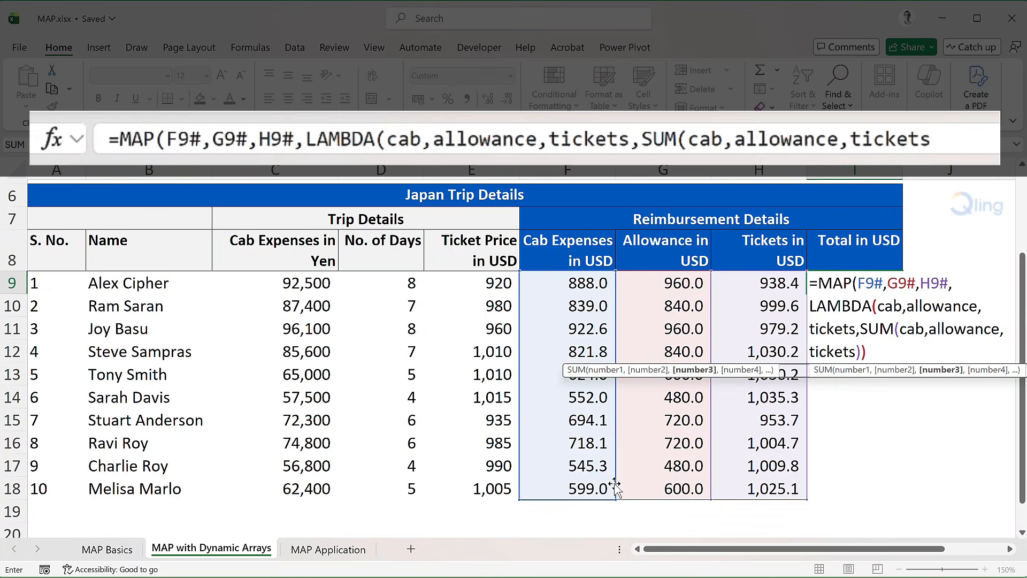
text())
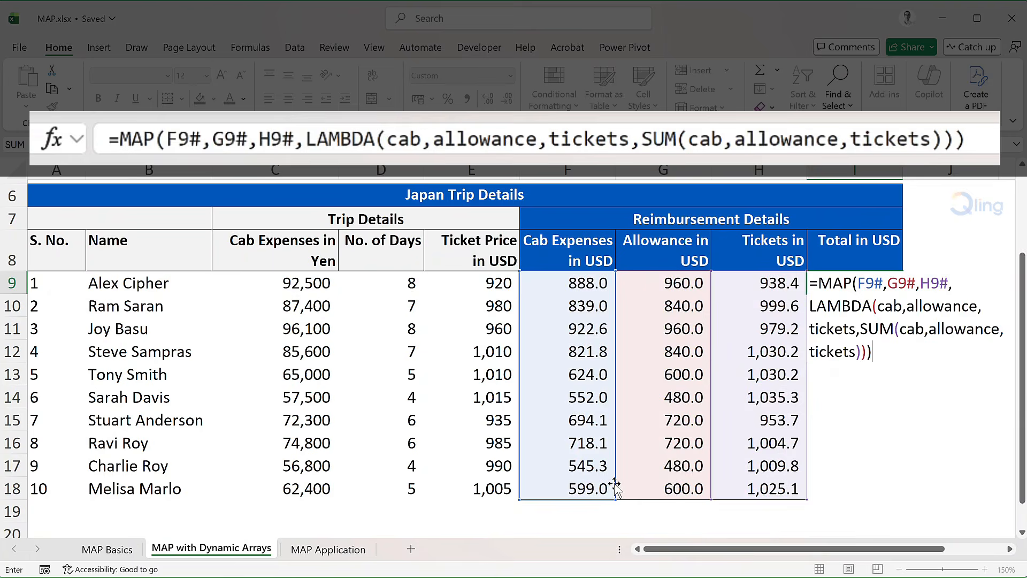
Step: Complete the MAP formula with LAMBDA(cab,allowance,tickets,SUM(cab,allowance,tickets)), close all functions and enter it
key(Return)
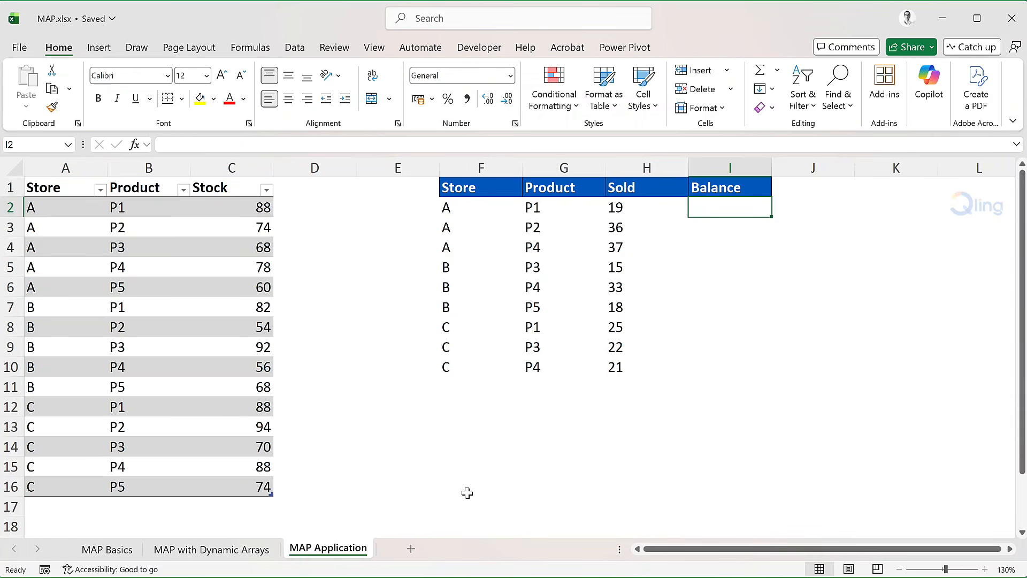
Step: On the MAP Application sheet, examine the stock table's name and the spilled Store, Product, Sold range starting at F2
click(235, 247)
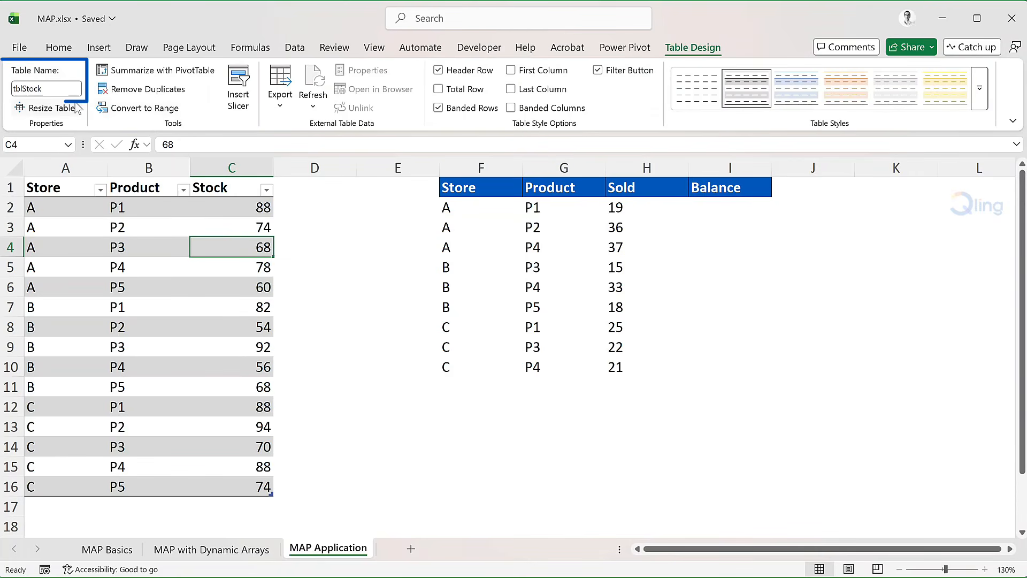
click(70, 50)
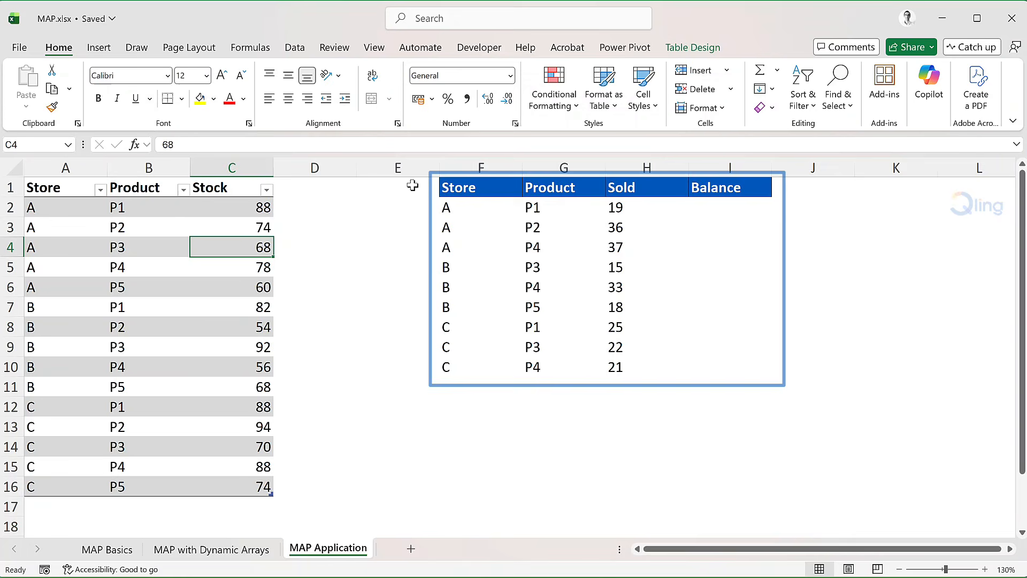
click(463, 203)
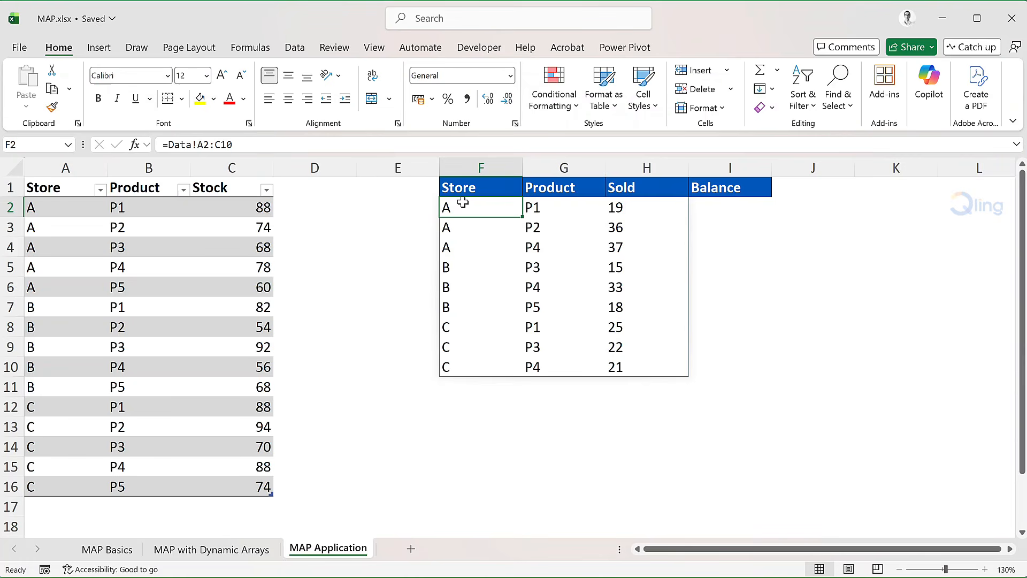
Step: In Balance cell I2, start a MAP formula whose first array is CHOOSECOLS(F2#,1)
click(722, 207)
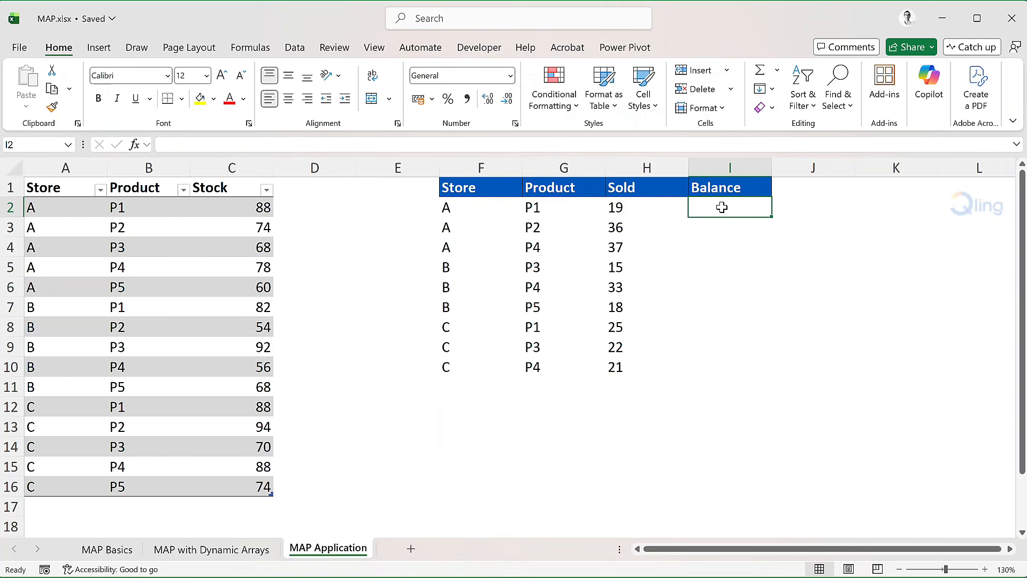
text(=MAP)
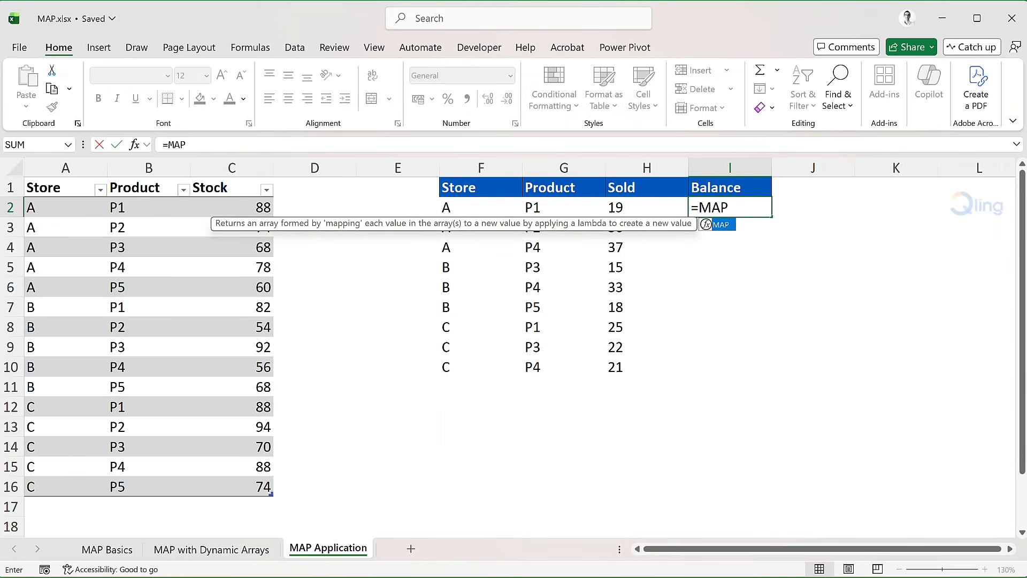
text(()
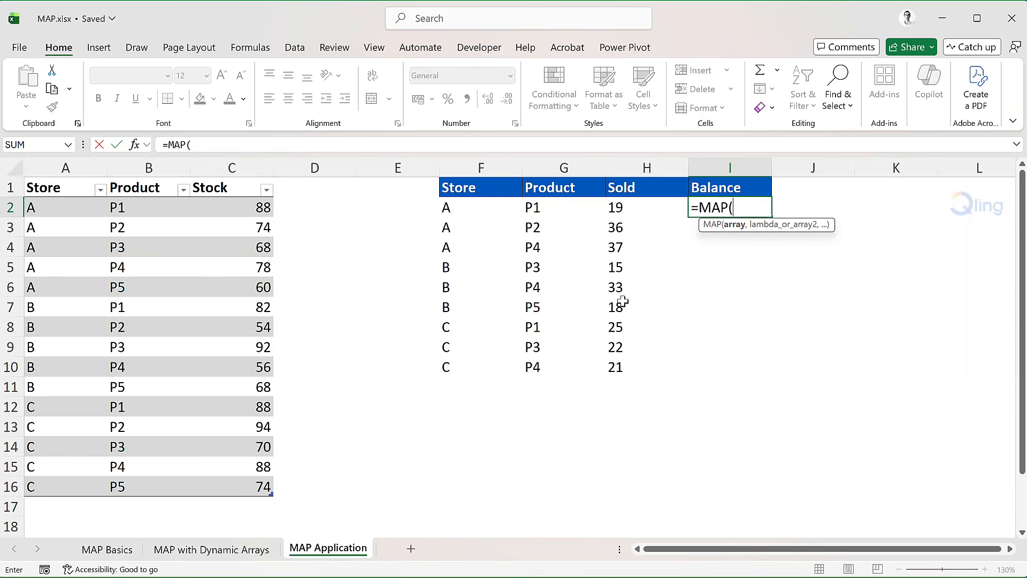
text(choo)
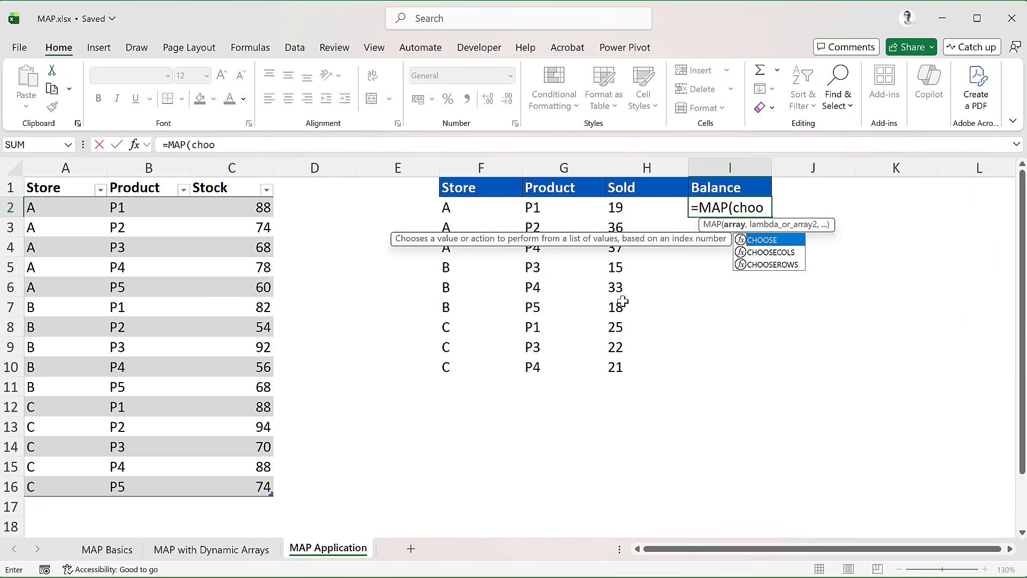
key(Down)
key(Tab)
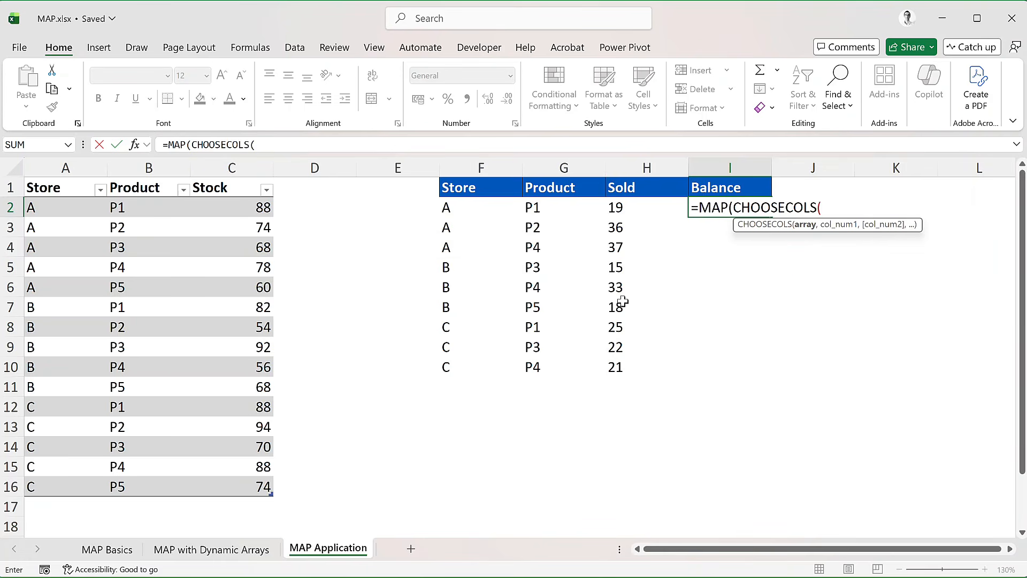
text(F2)
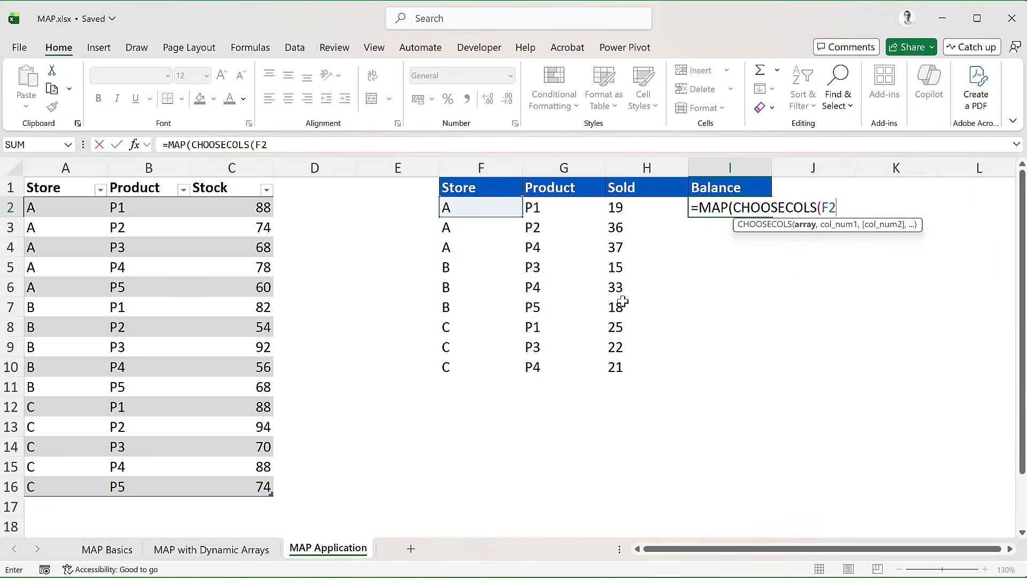
text(#)
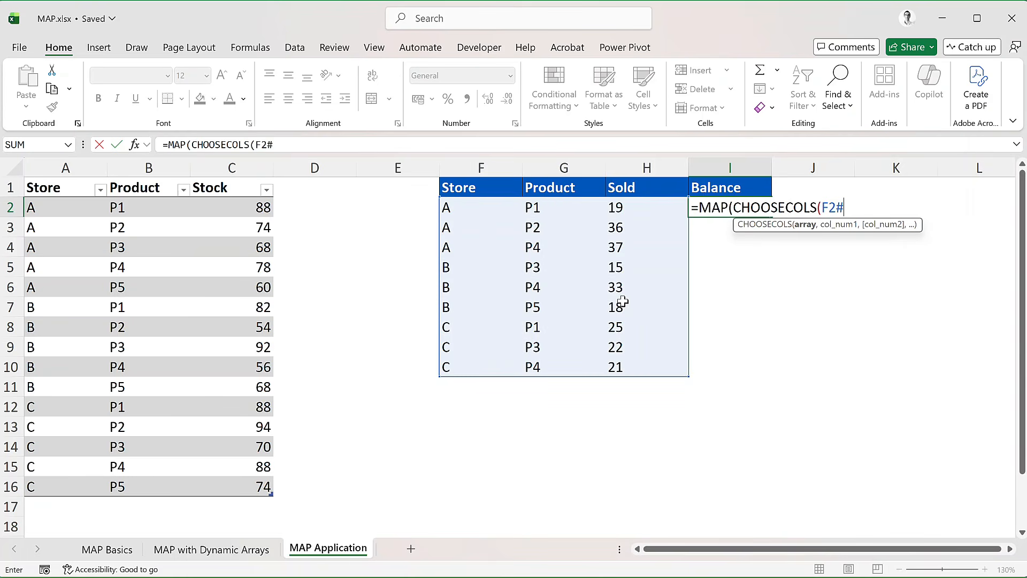
text(,1)
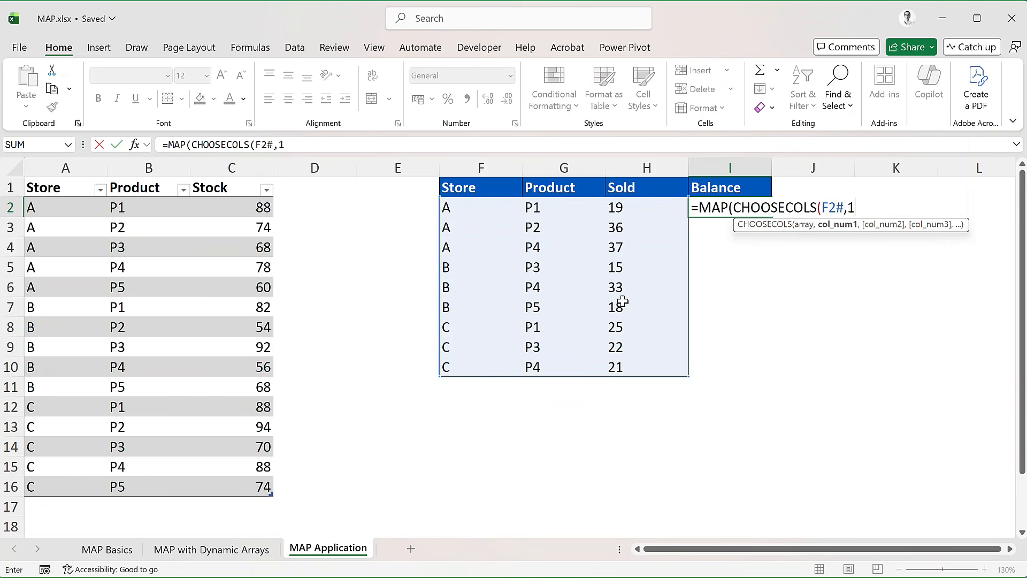
text(),)
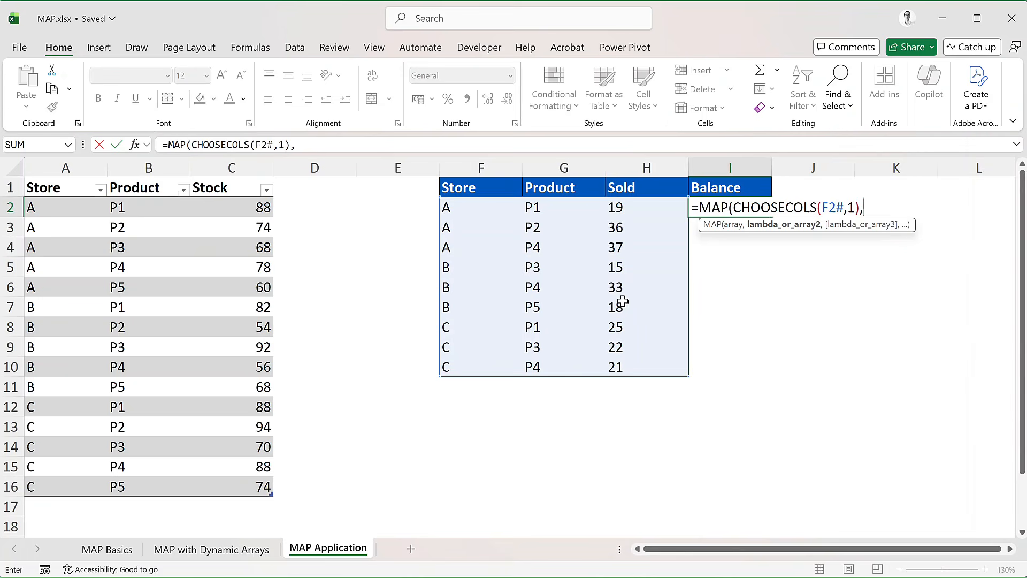
text(Choo)
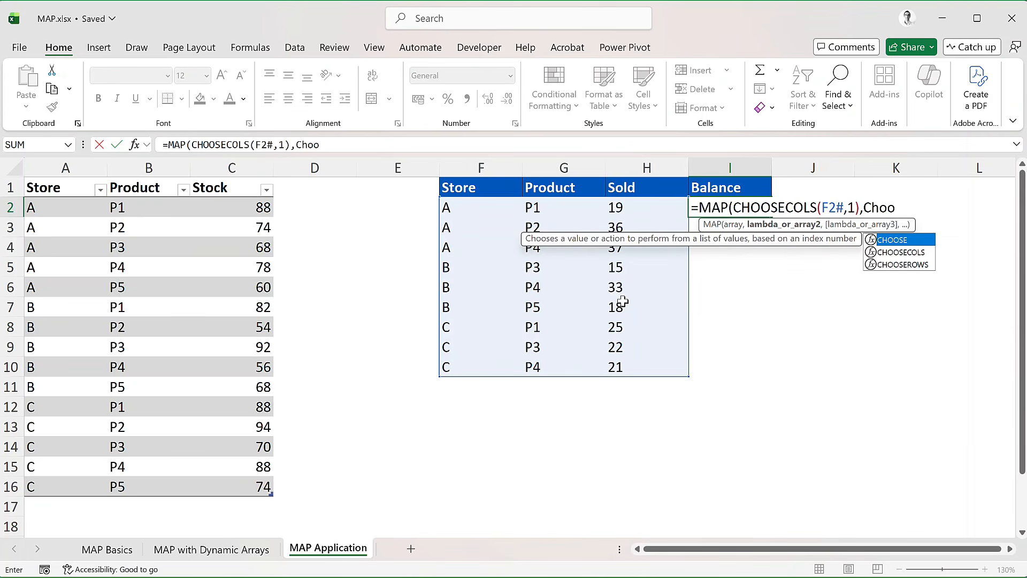
Step: Add CHOOSECOLS(F2#,2) and CHOOSECOLS(F2#,3) as the second and third MAP arrays
key(Down)
key(Tab)
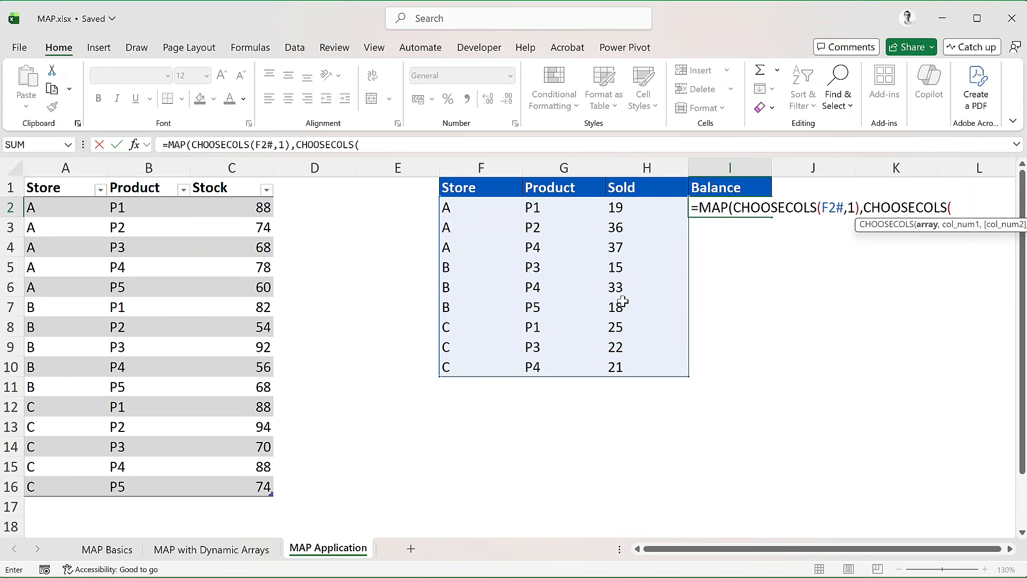
text(F2#)
text(,)
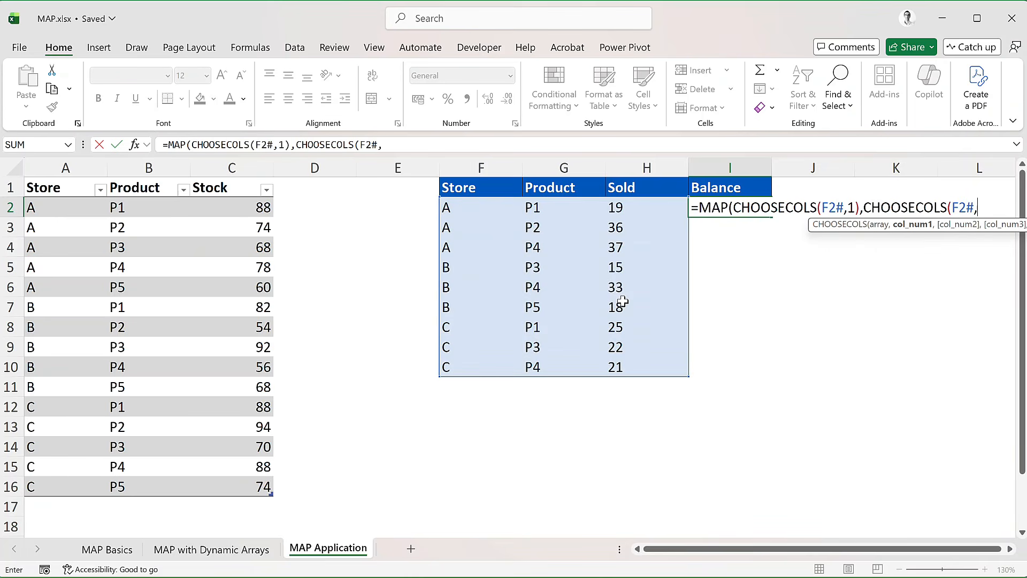
text(2),choosec)
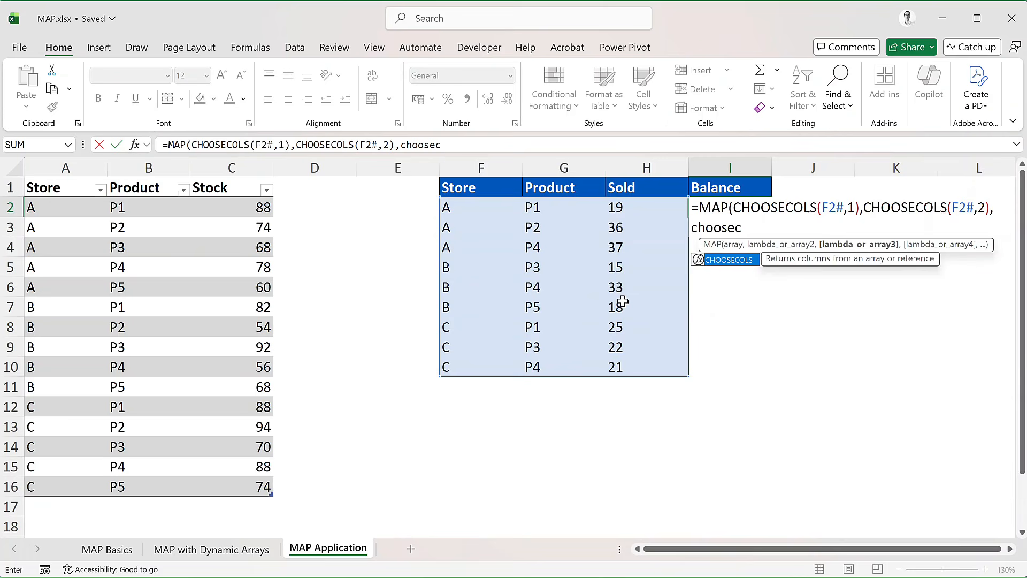
key(Tab)
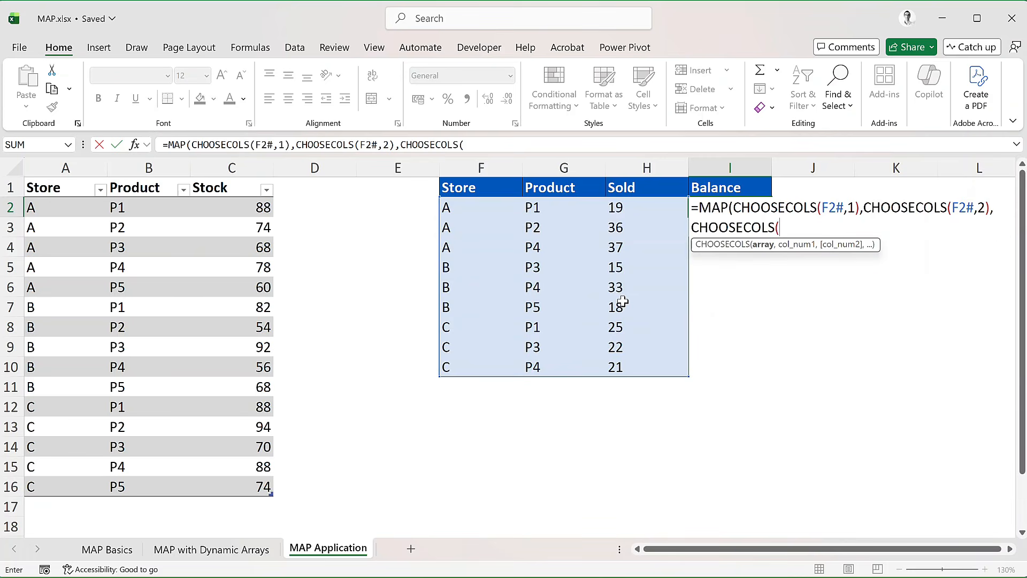
text(F2#,3)
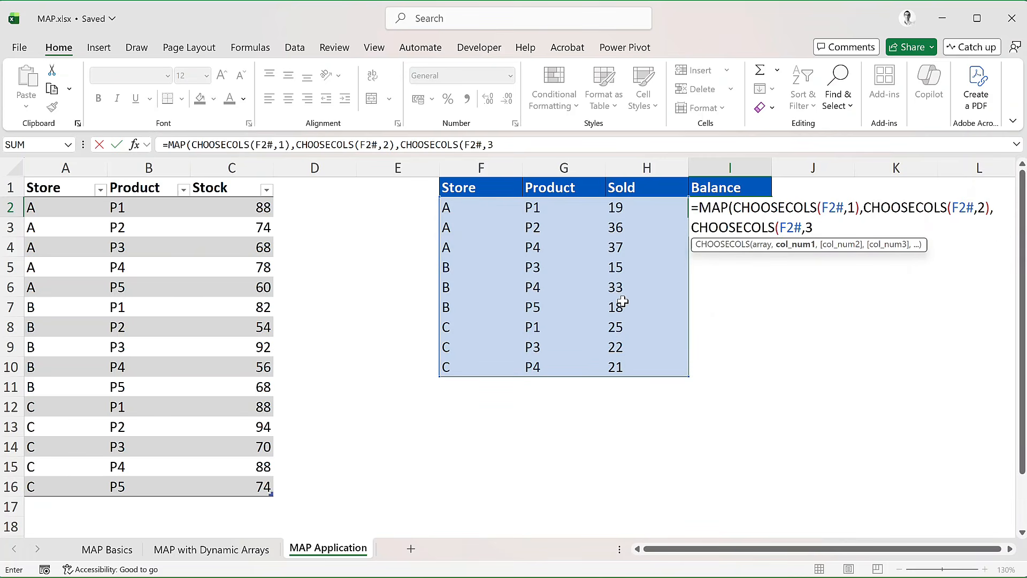
text(),)
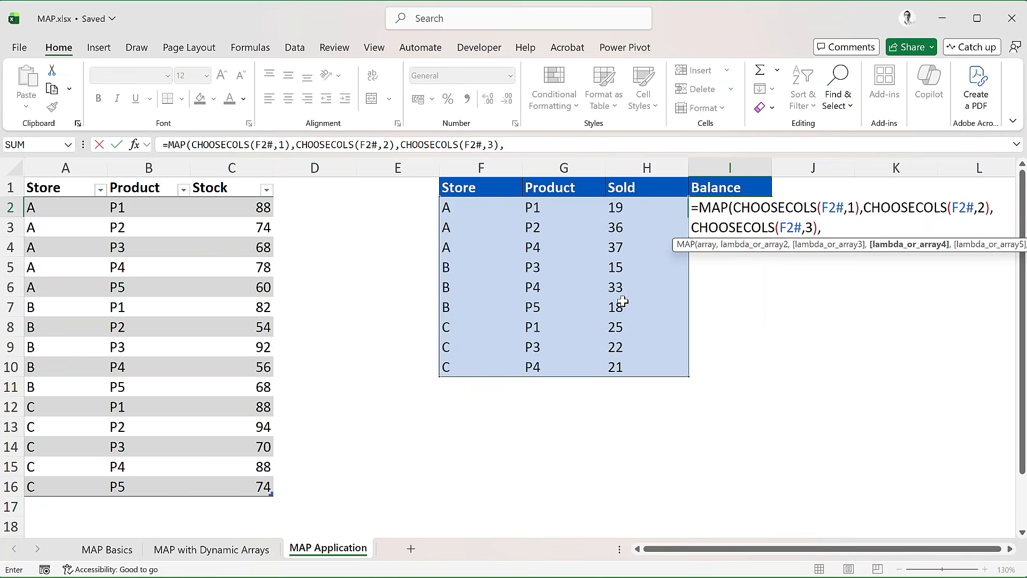
Step: On a new line, add LAMBDA(store,product,sold, and break to another line
key(alt+Return)
text(LAM)
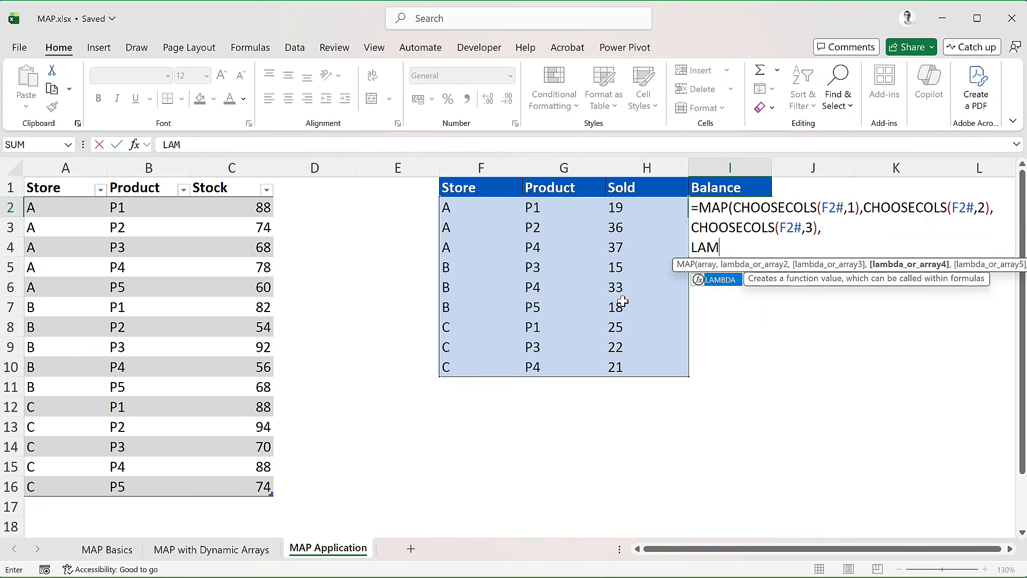
key(Tab)
key(F2)
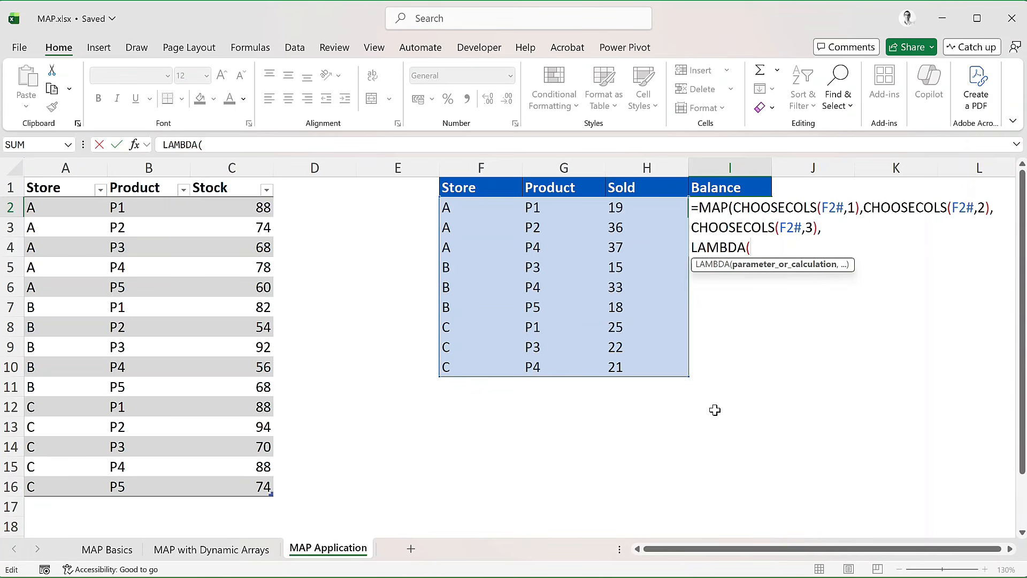
text(store,produ)
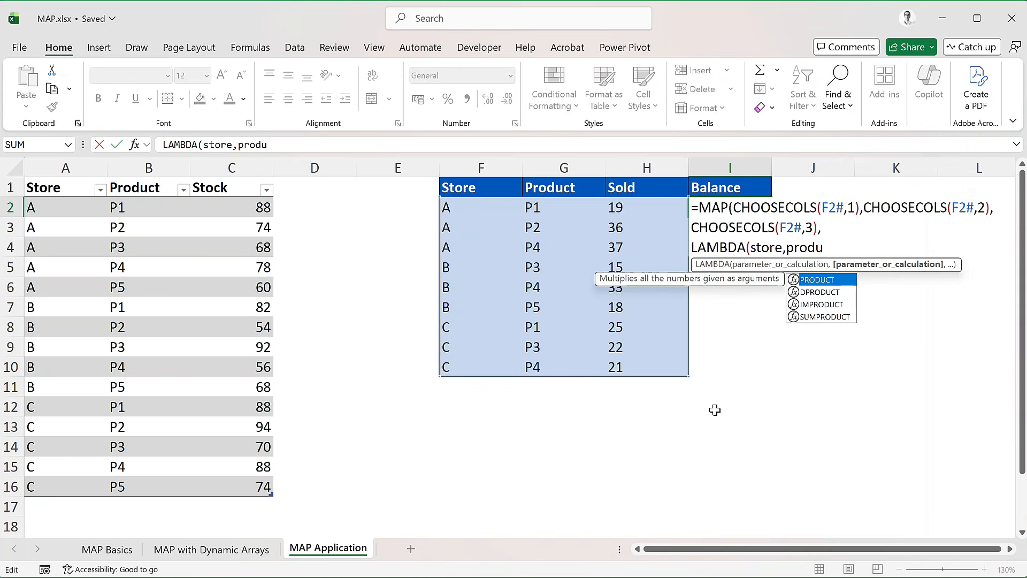
text(ct,sold,)
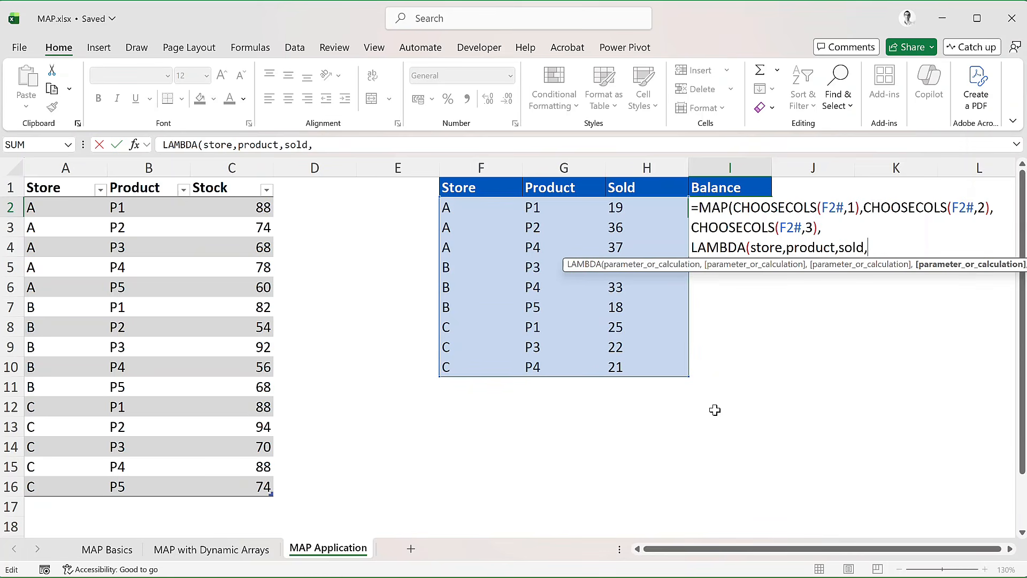
key(alt+Return)
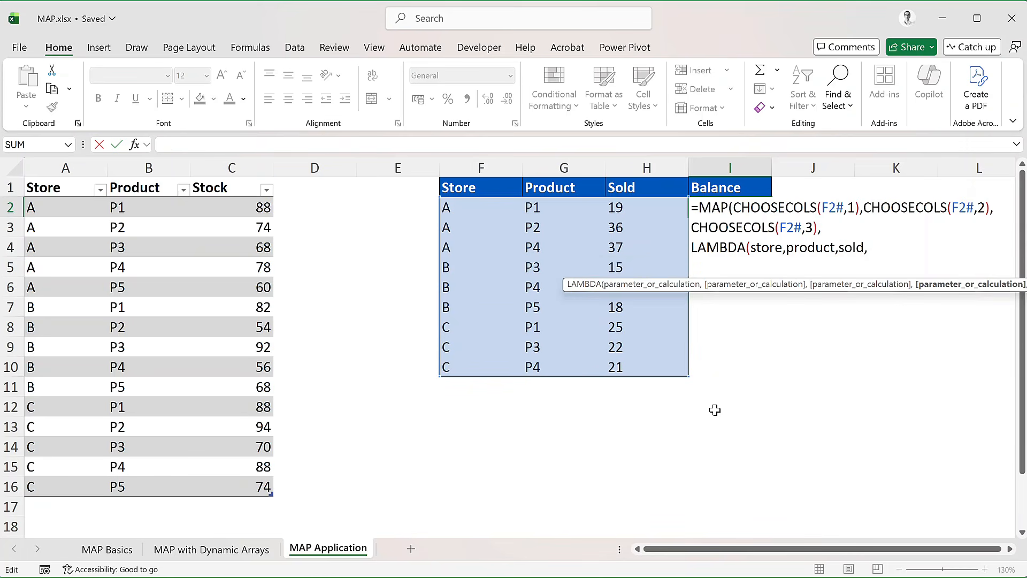
Step: Begin the LAMBDA calculation with XLOOKUP(1, and the lookup condition (tblStock[store]=store)* on a new line
text(XL)
key(Tab)
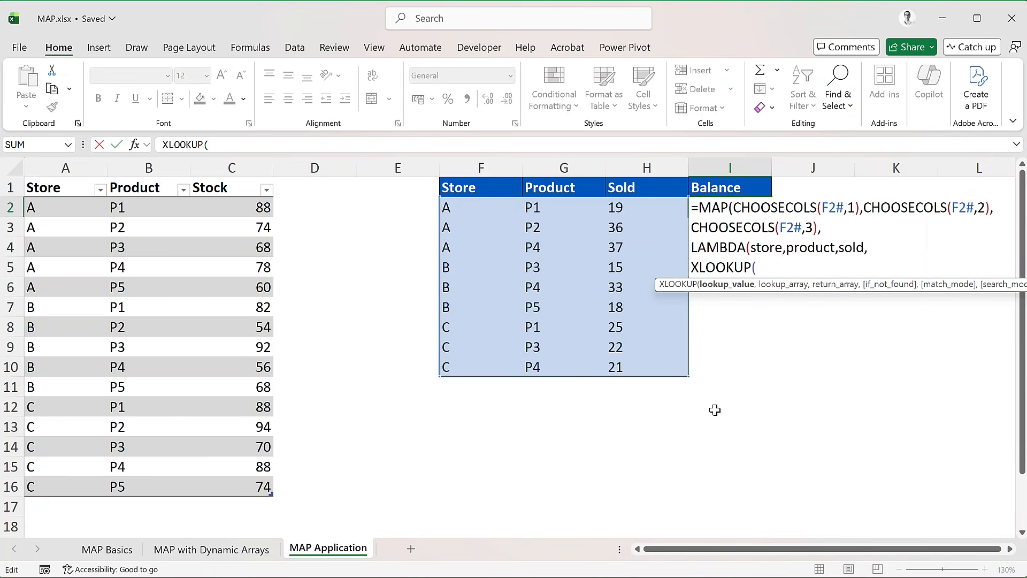
text(1,)
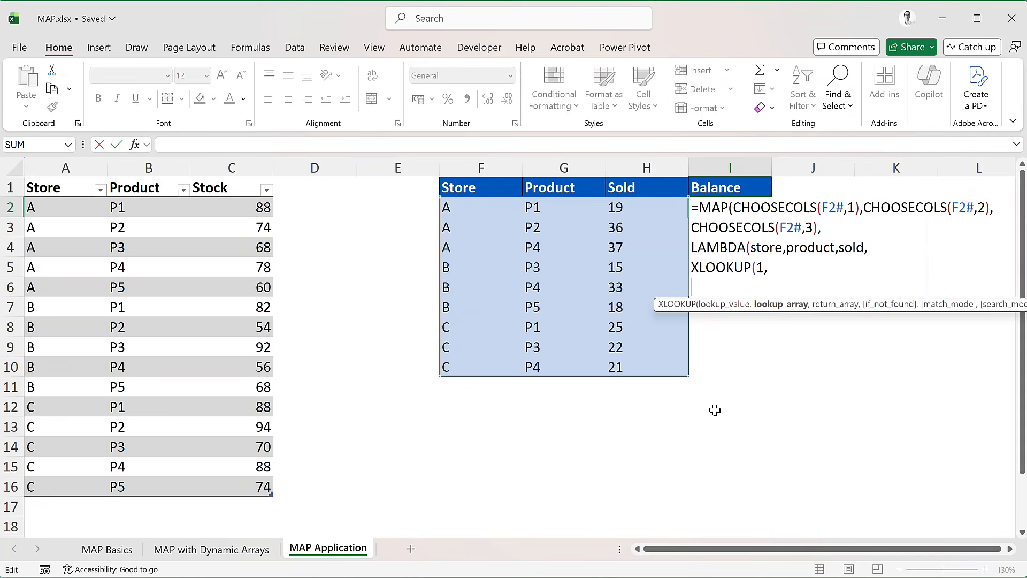
text((t)
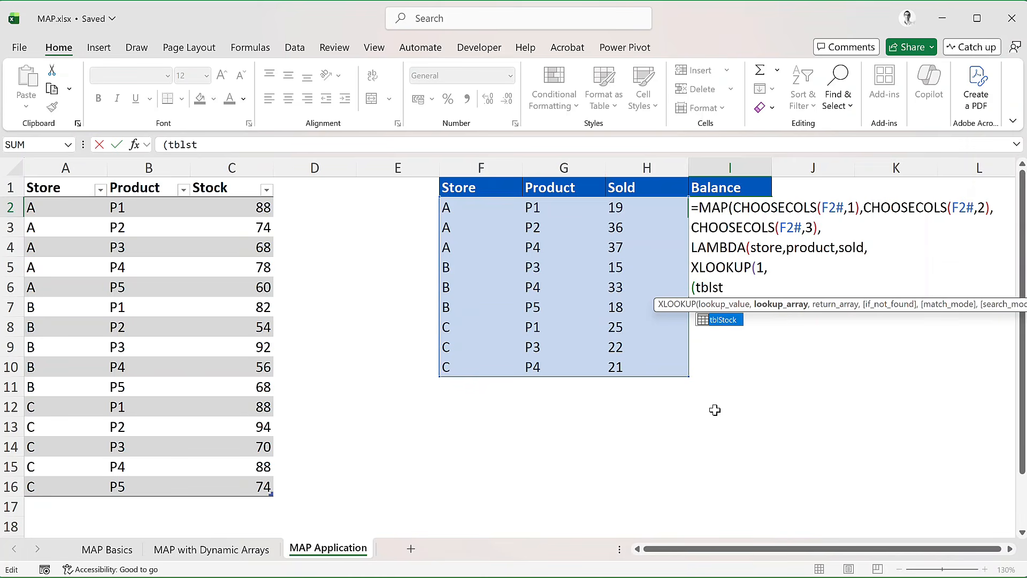
text(blStock[store)
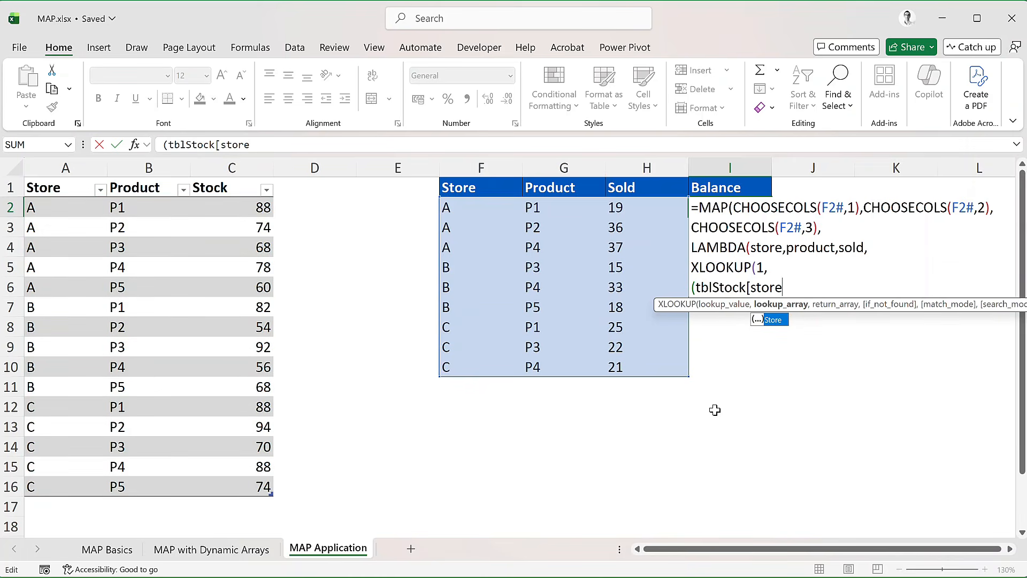
text(])
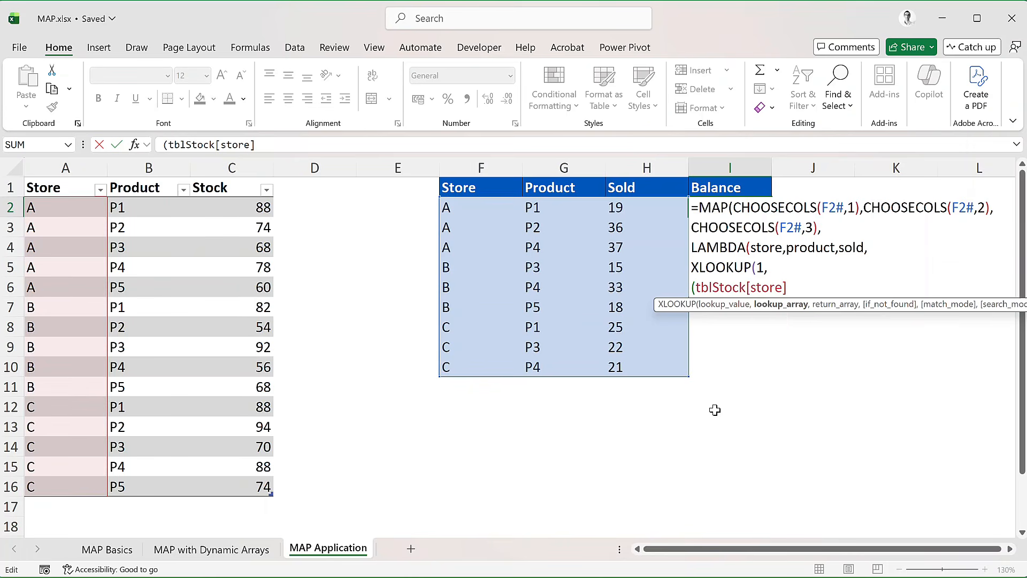
text(=store)
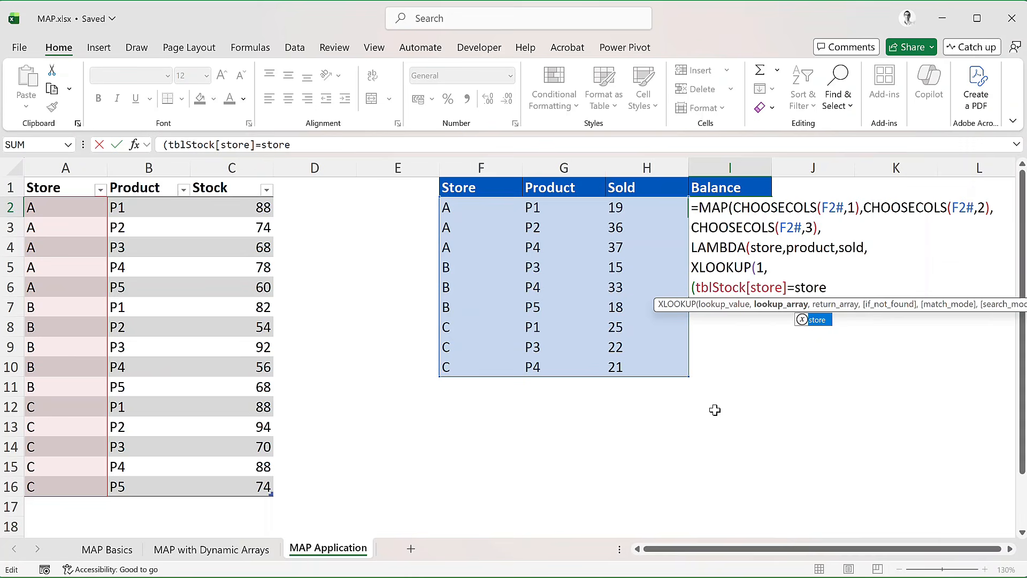
text()*)
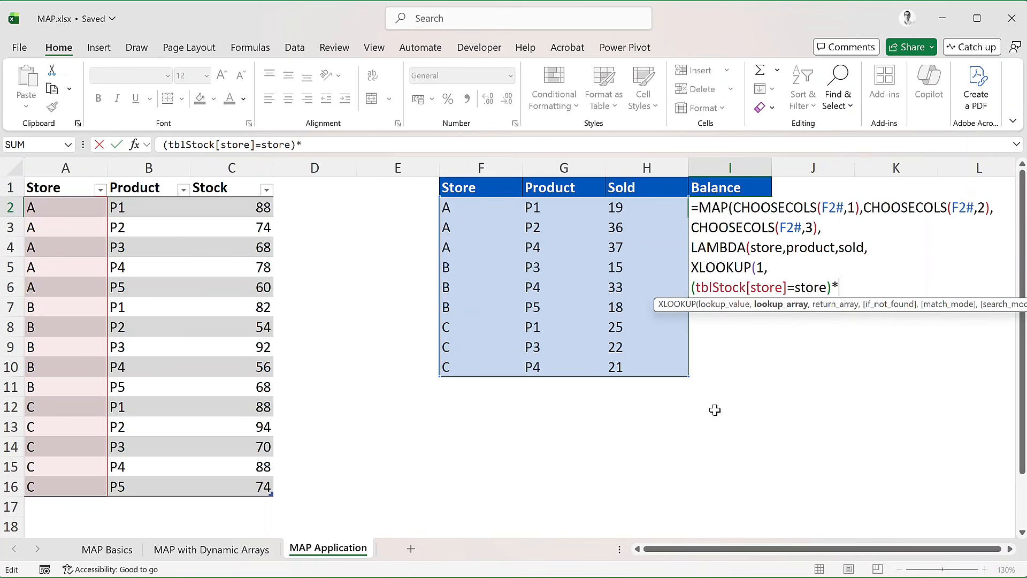
Step: On a new line, complete the lookup array with (tblStock[Product]=product), multiplying the store condition
key(alt+Return)
text(()
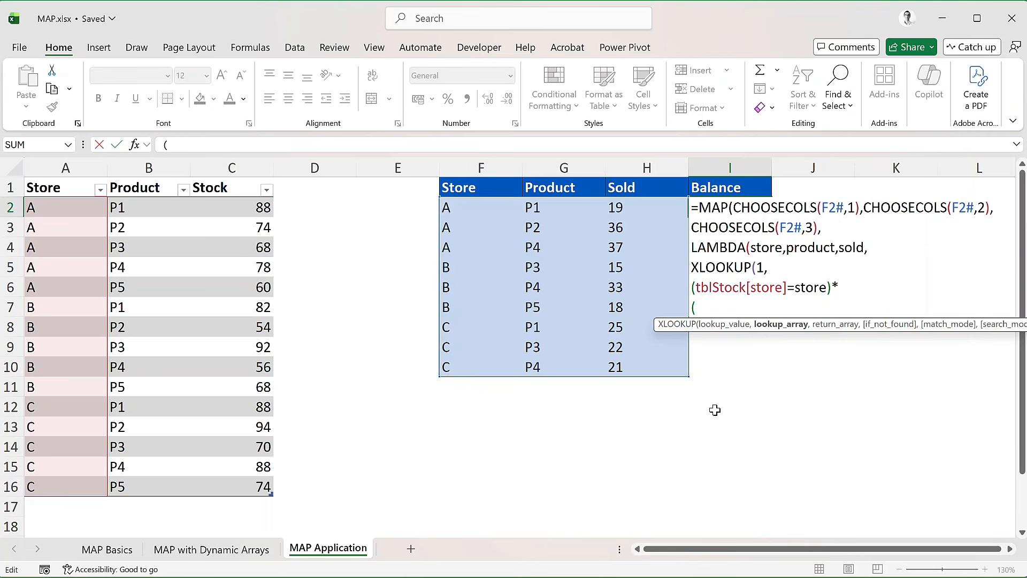
text(tbls)
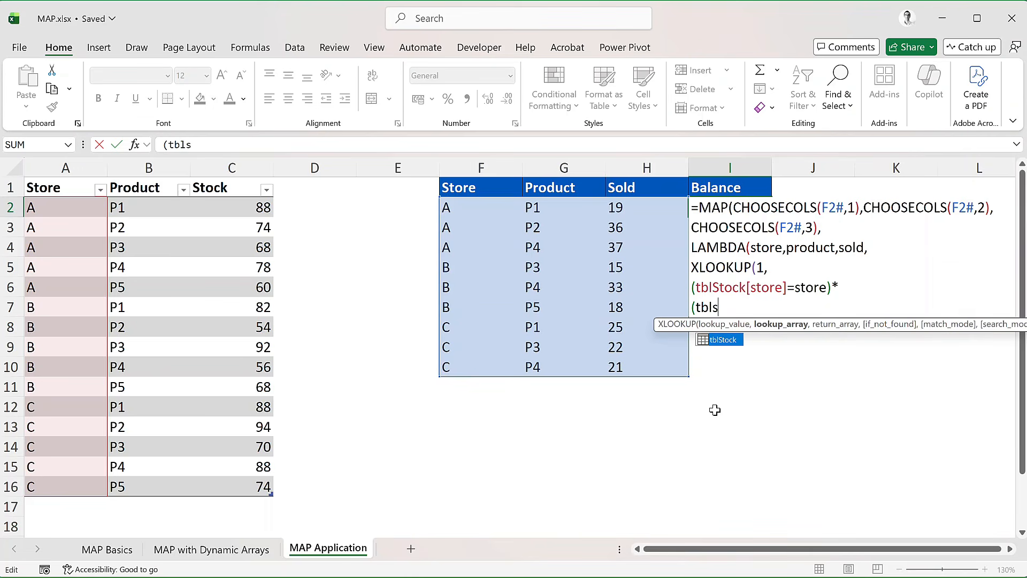
key(Tab)
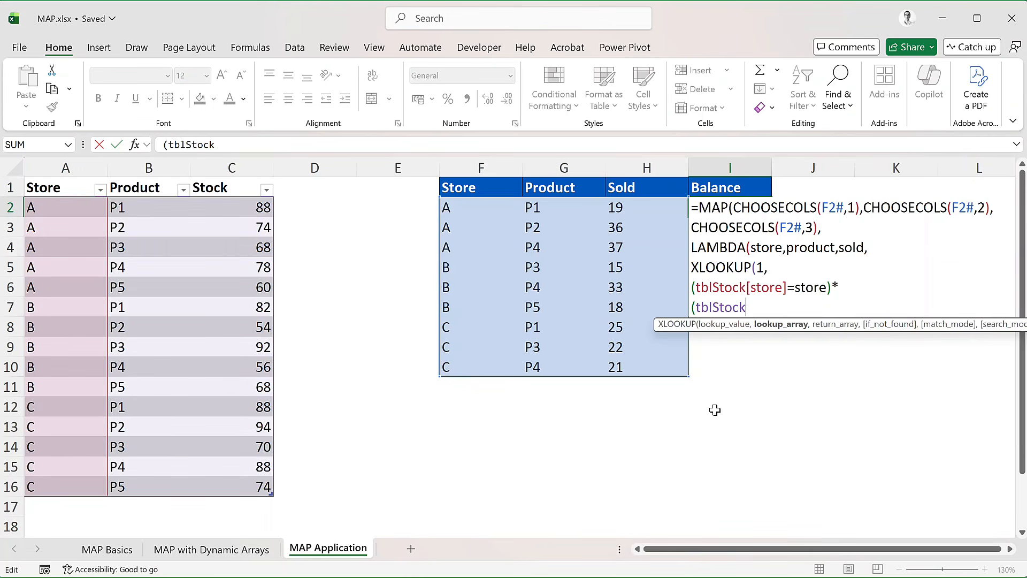
text([pro)
key(Tab)
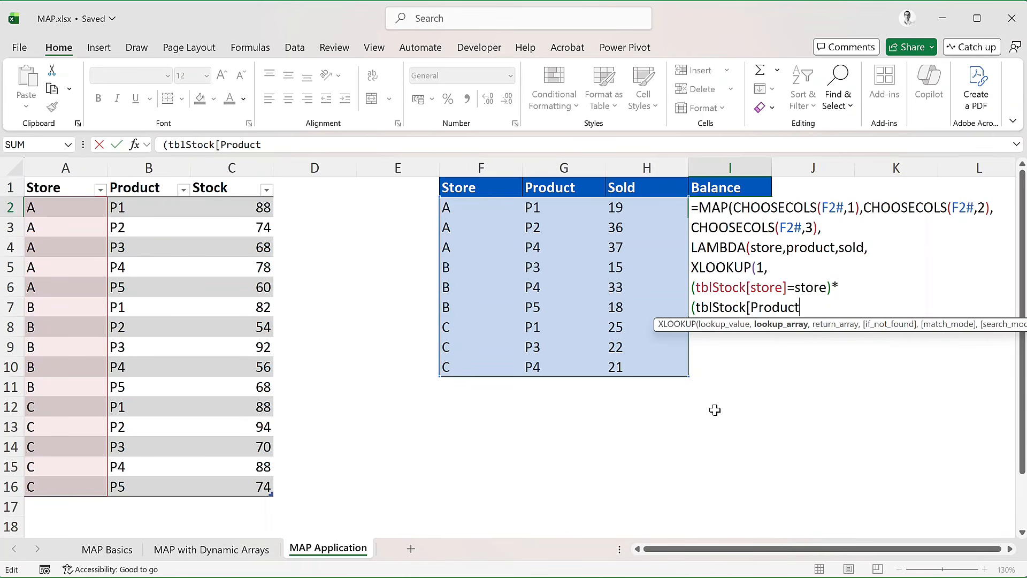
text(]=)
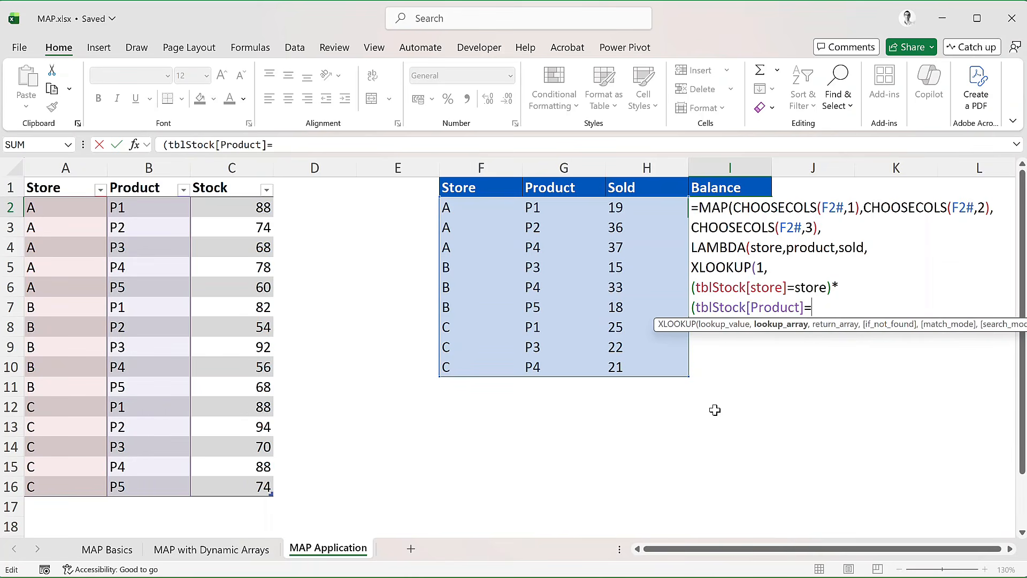
text(prod)
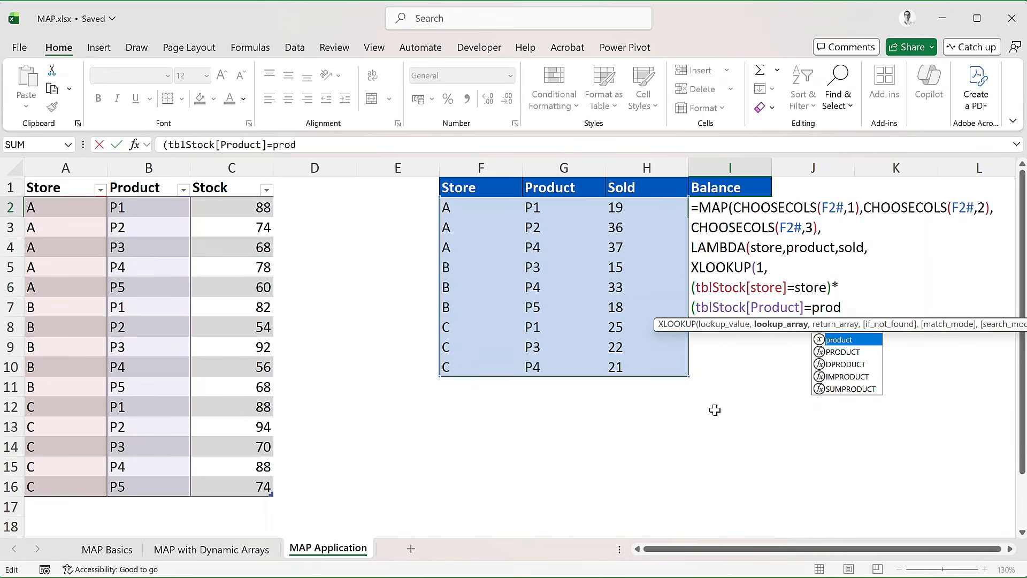
key(Tab)
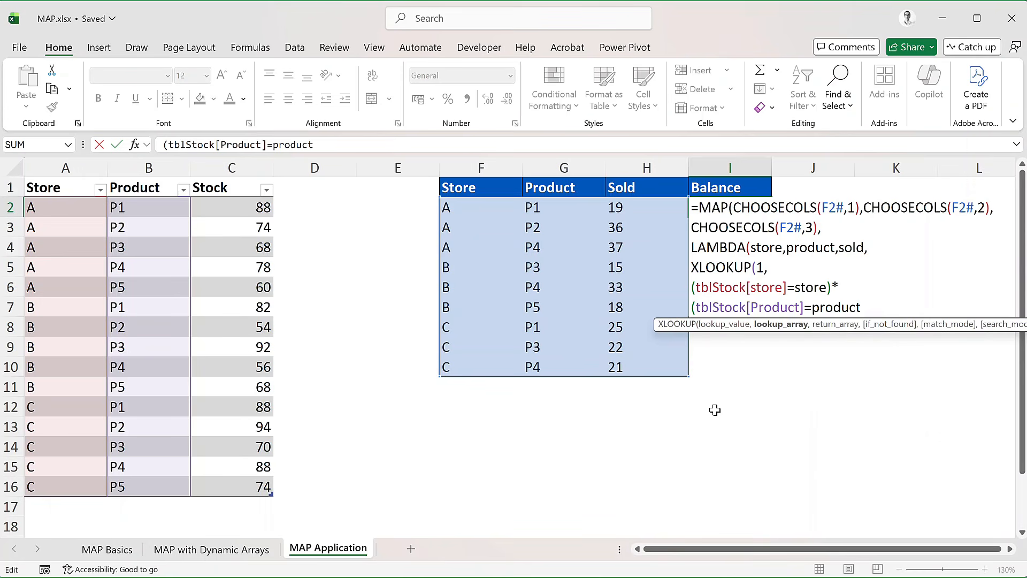
text(),)
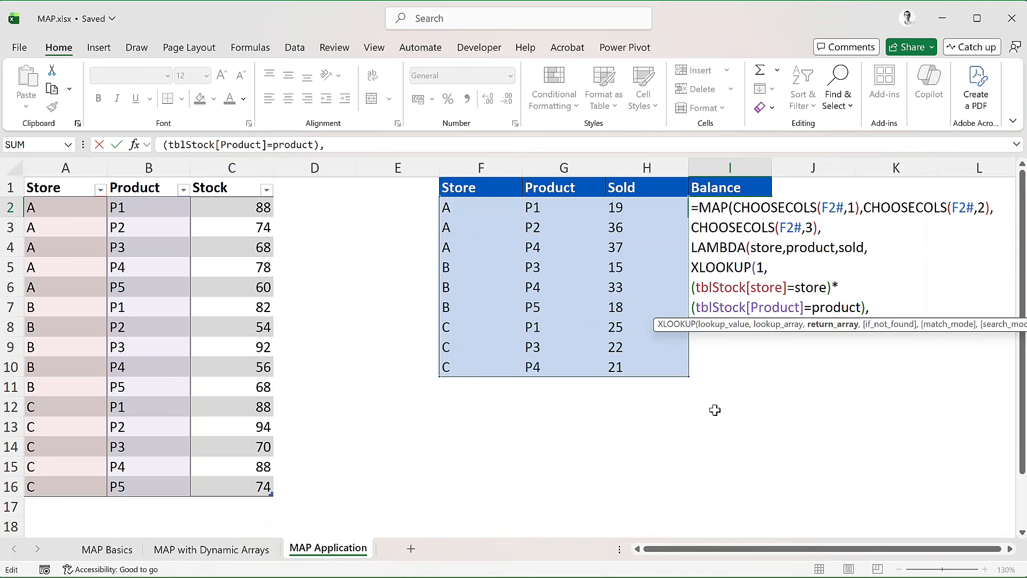
Step: On a new line, add tblStock[Stock] as the return array, subtract sold, close the functions and enter the MAP formula
key(alt+Return)
text(tb)
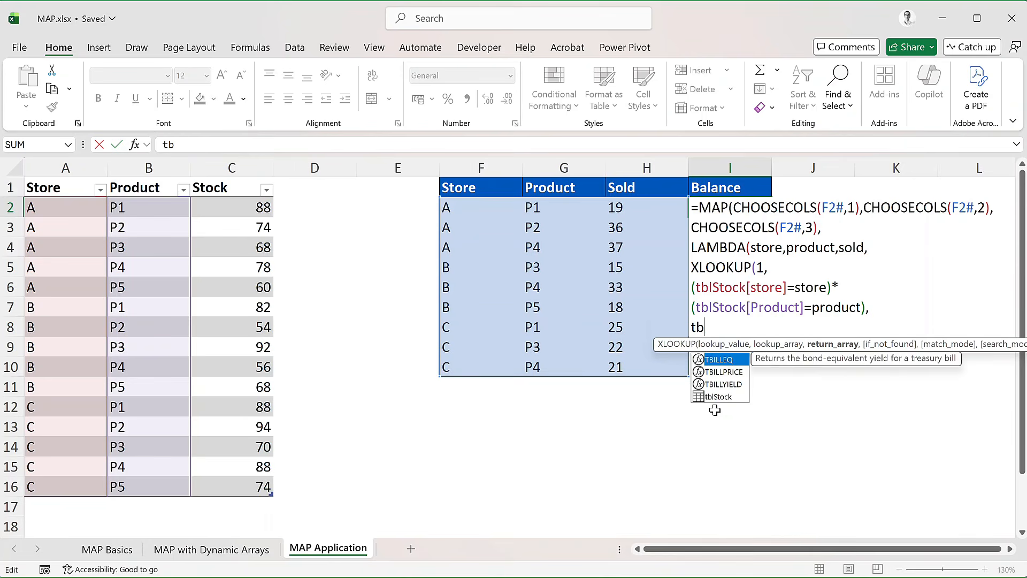
text(lst)
key(Tab)
text([)
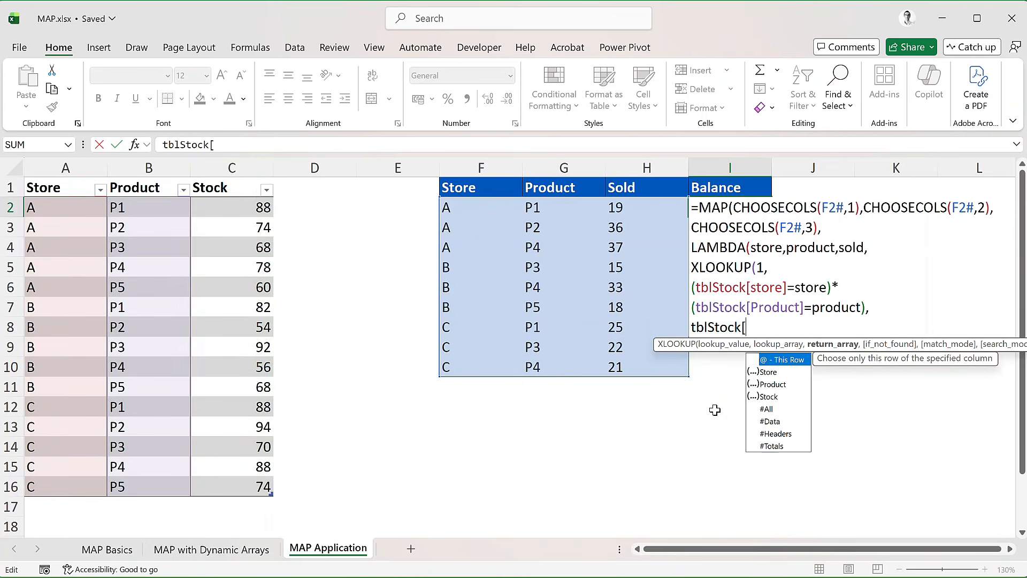
text(Stock)
key(Tab)
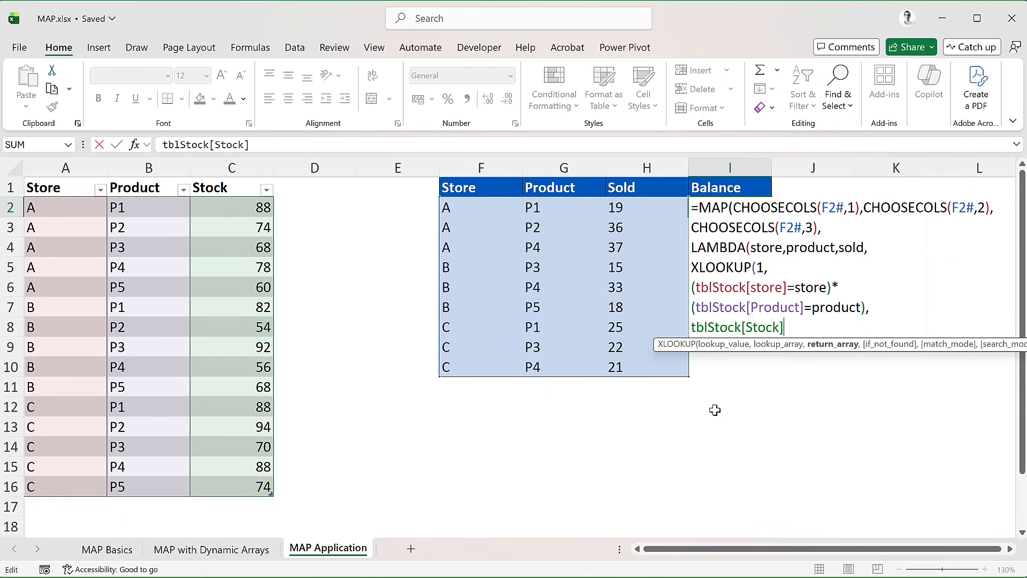
text()-)
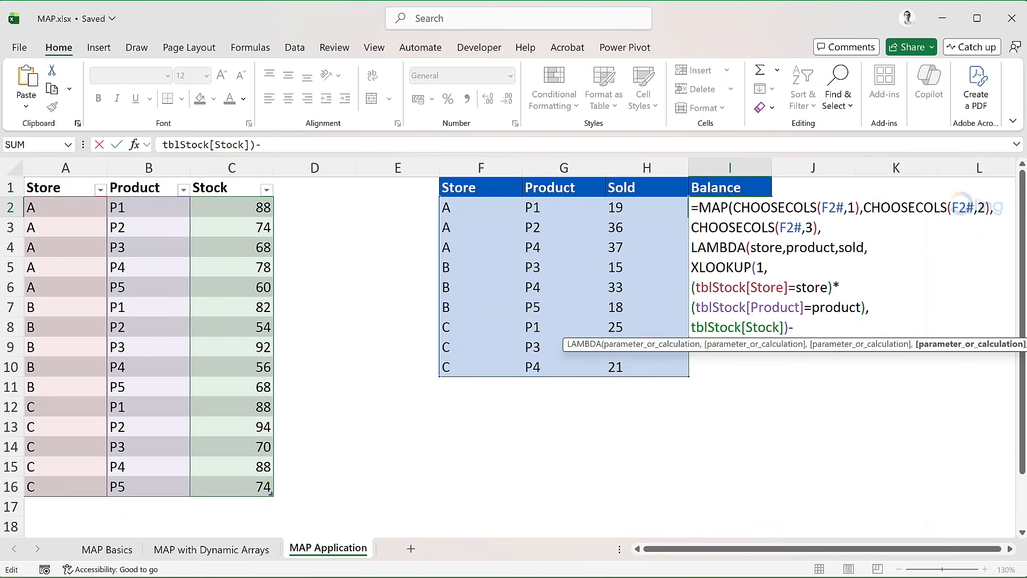
text(sold)
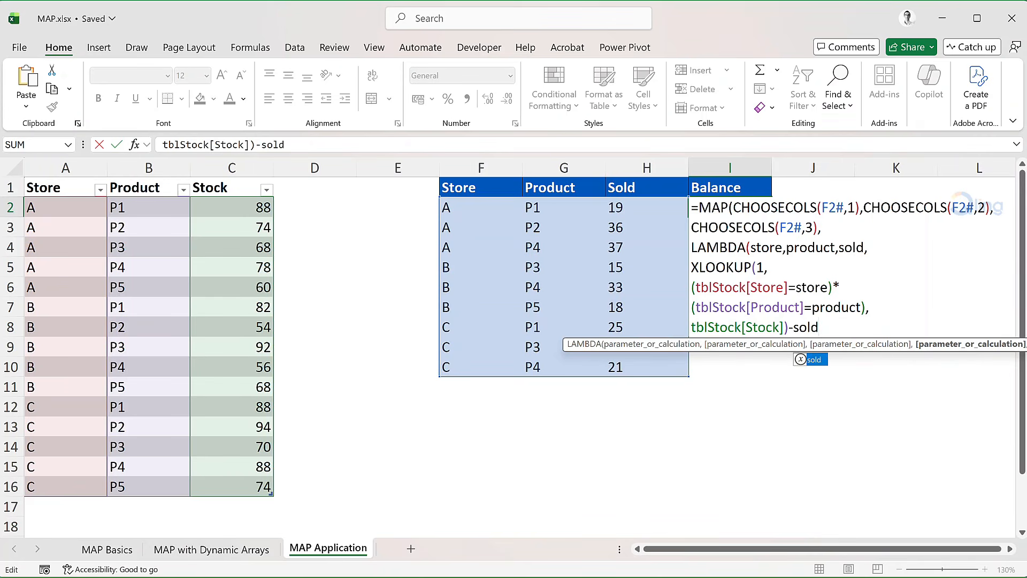
text()))
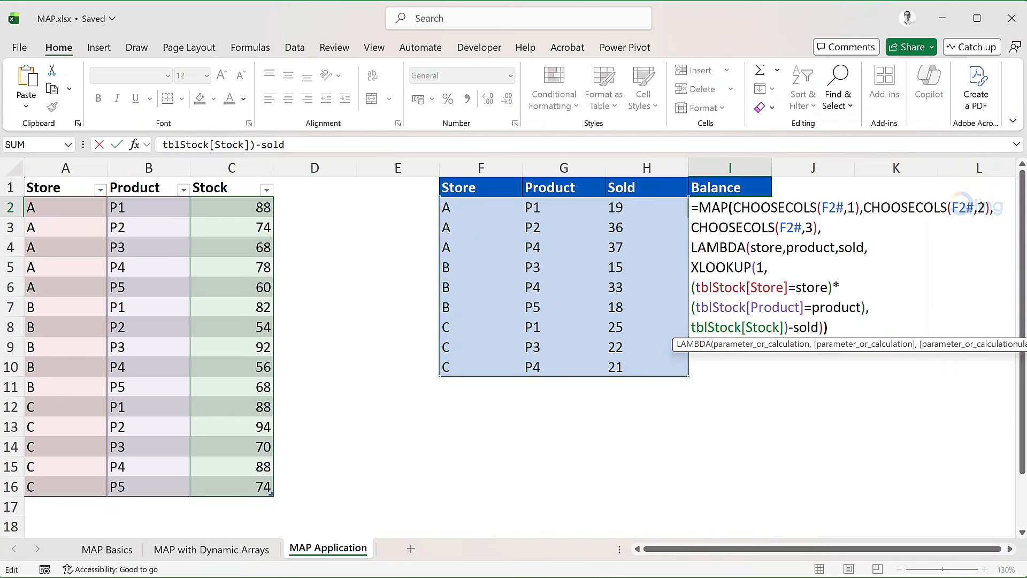
key(Return)
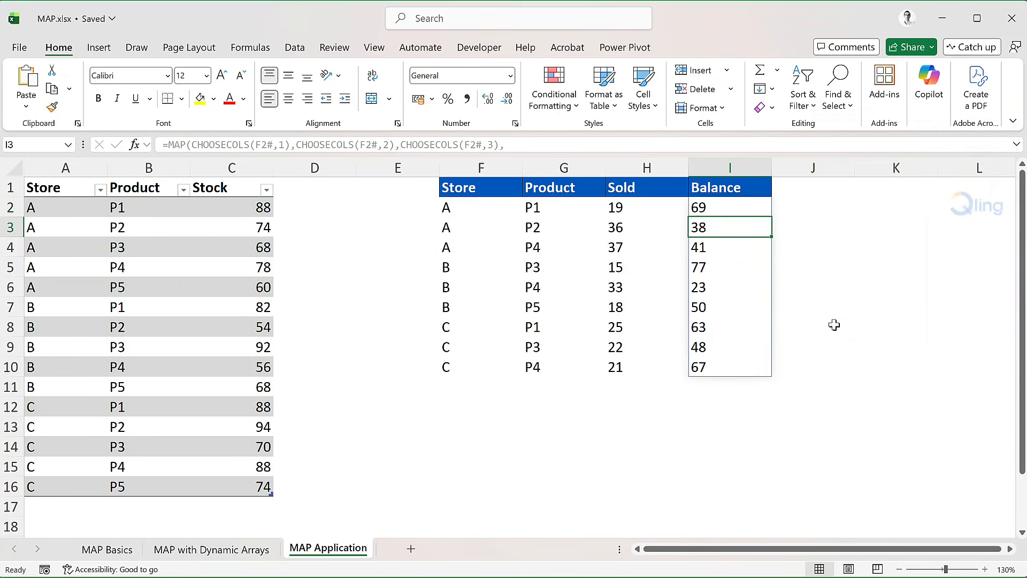